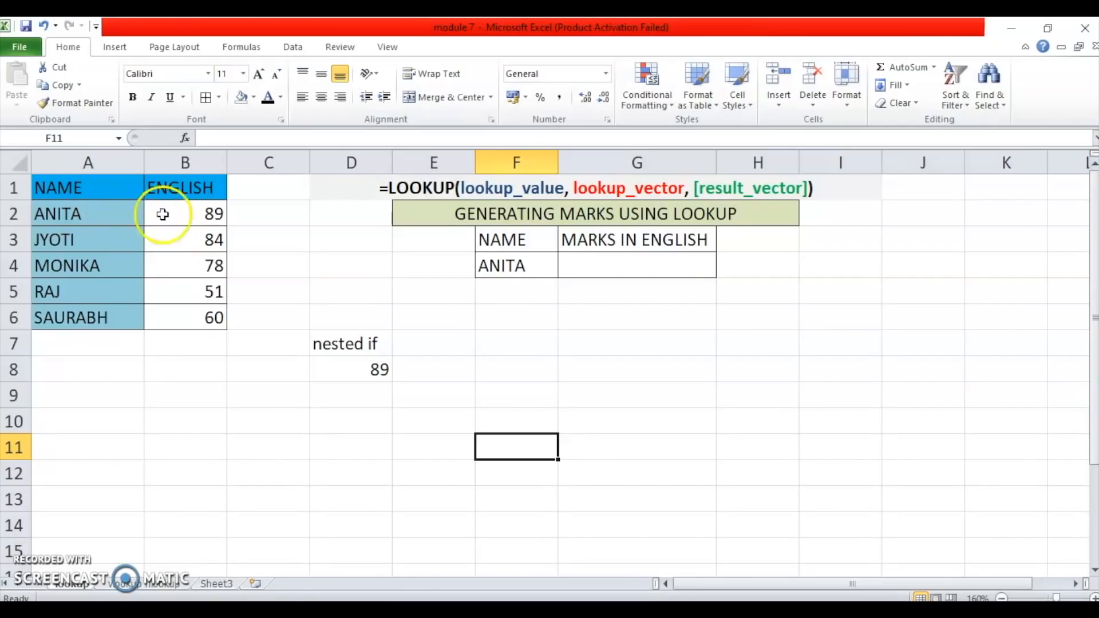
Inspect the nested IF formula in cell D8, then close it without changing anything.
double_click(365, 371)
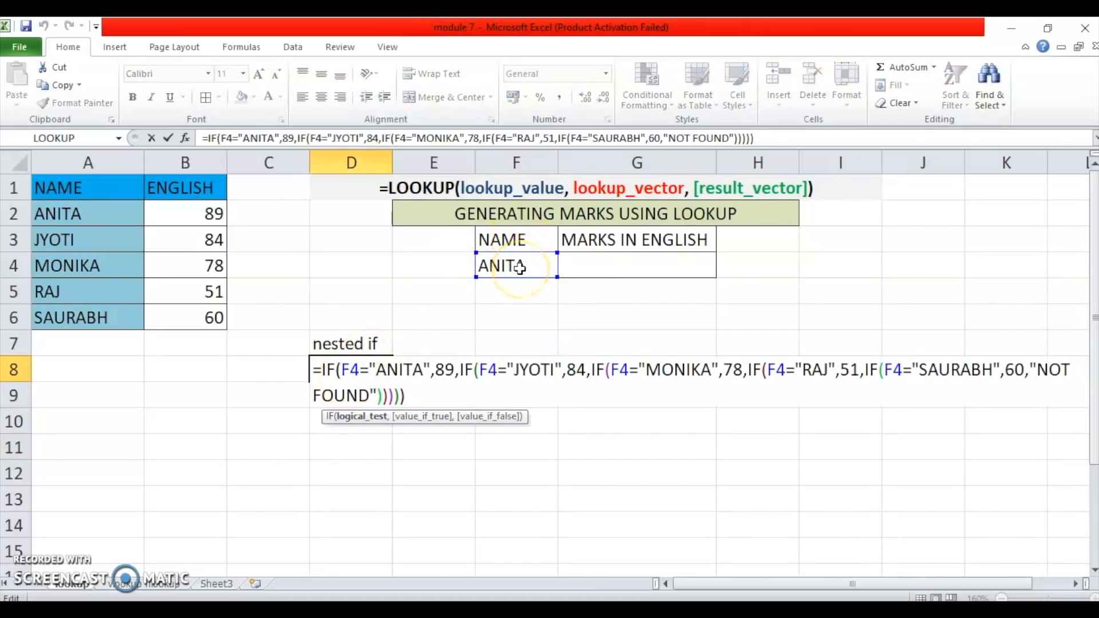
click(490, 280)
key(Return)
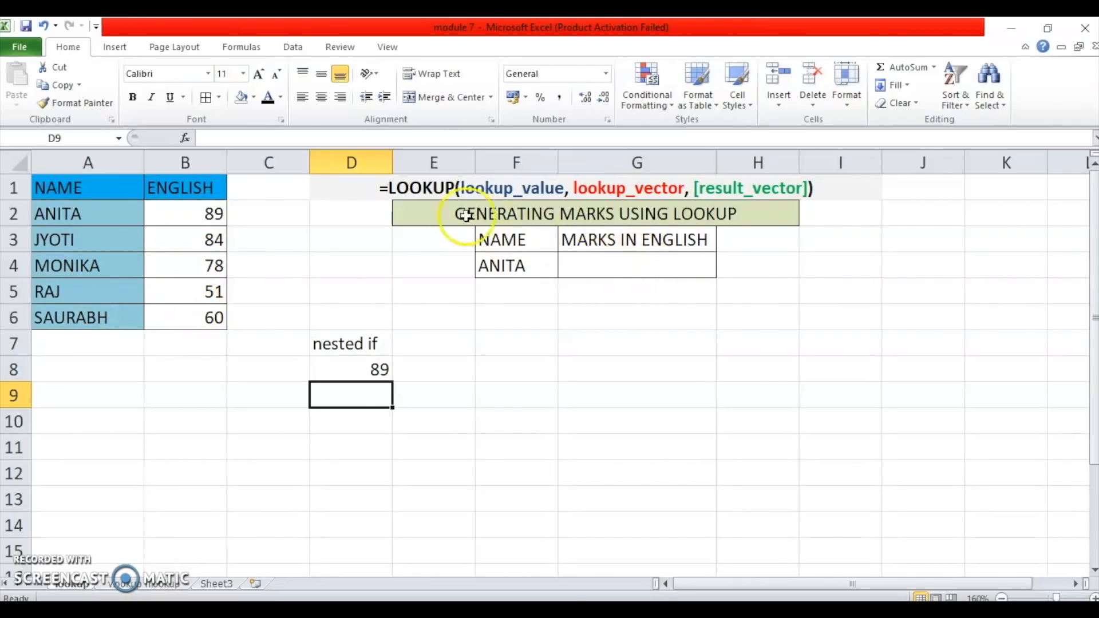
Examine the LOOKUP syntax in row 1 alongside lookup value F4, lookup vector A2:A6 and result vector B2:B6.
click(426, 190)
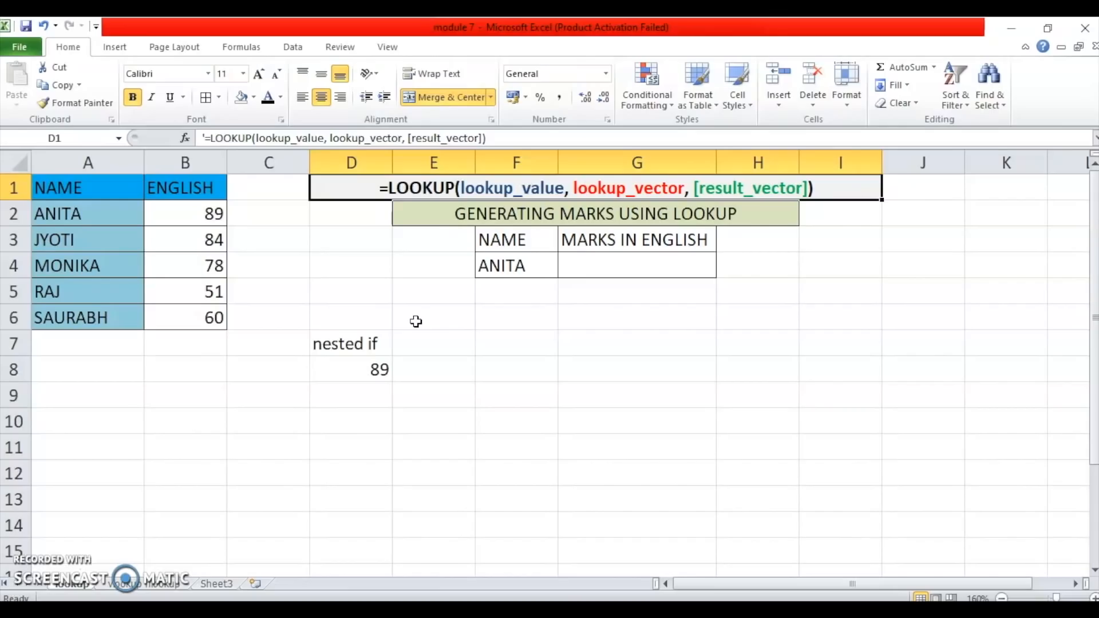
click(464, 303)
click(504, 266)
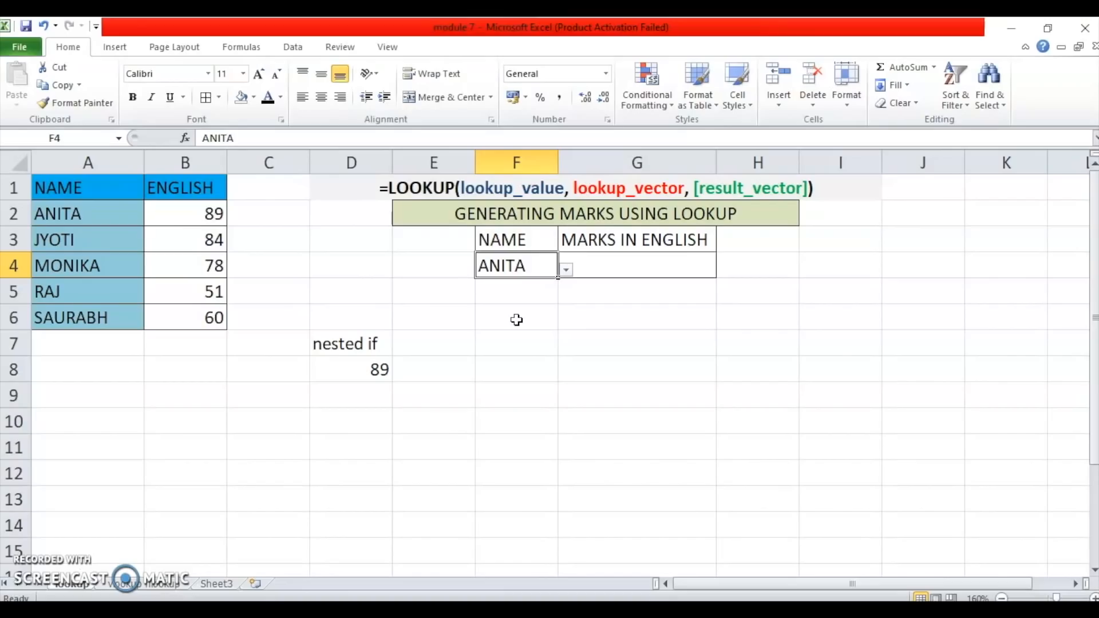
click(530, 270)
drag(96, 215, 96, 315)
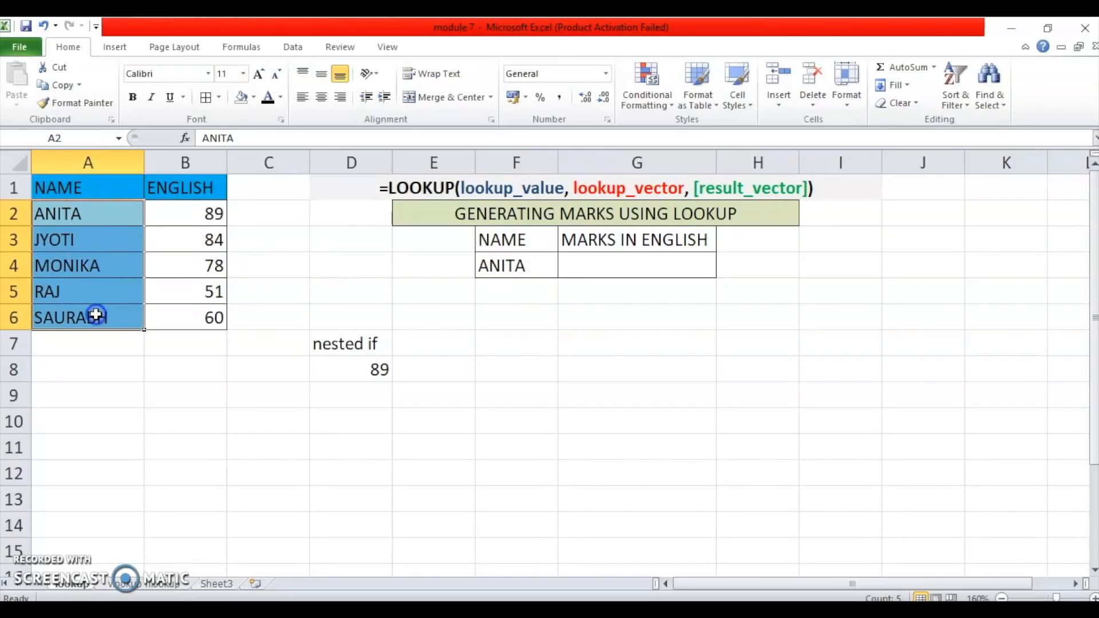
click(556, 367)
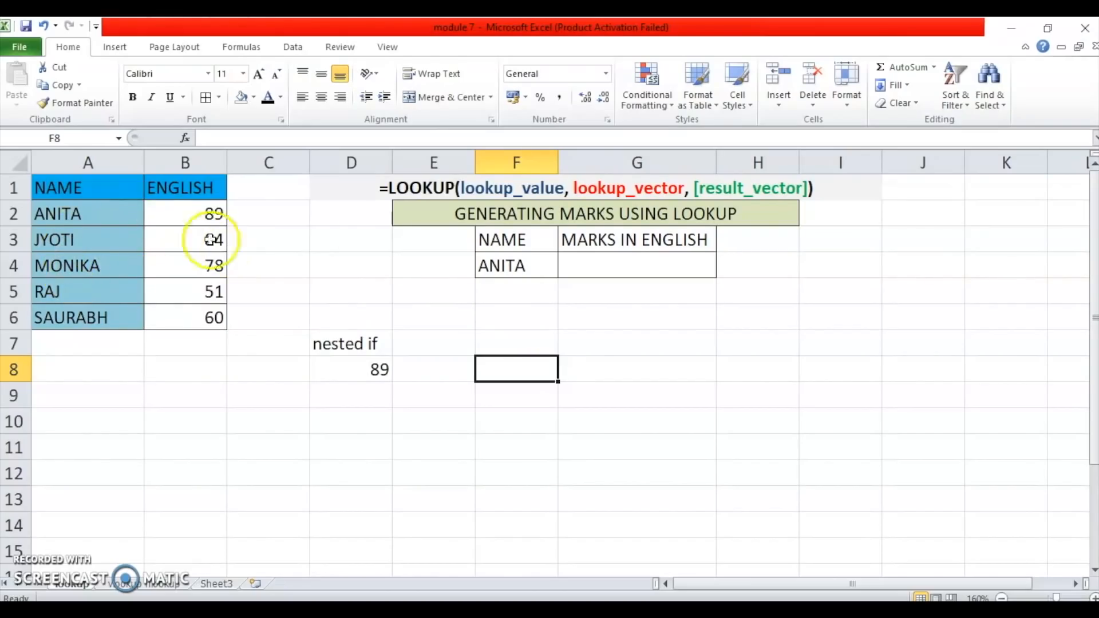
click(507, 263)
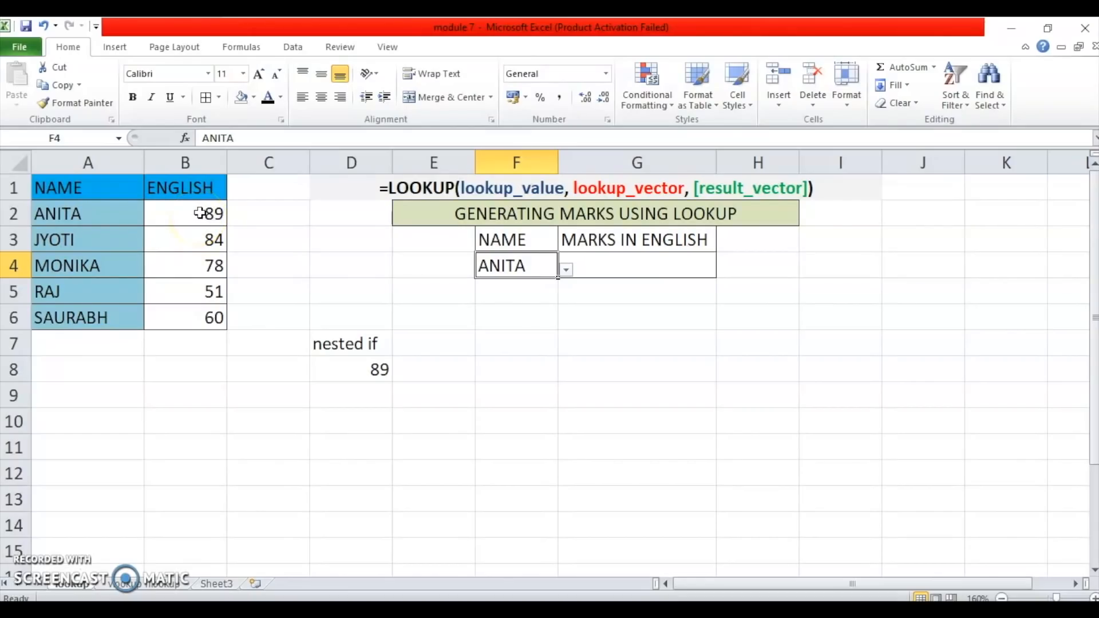
drag(205, 213, 196, 315)
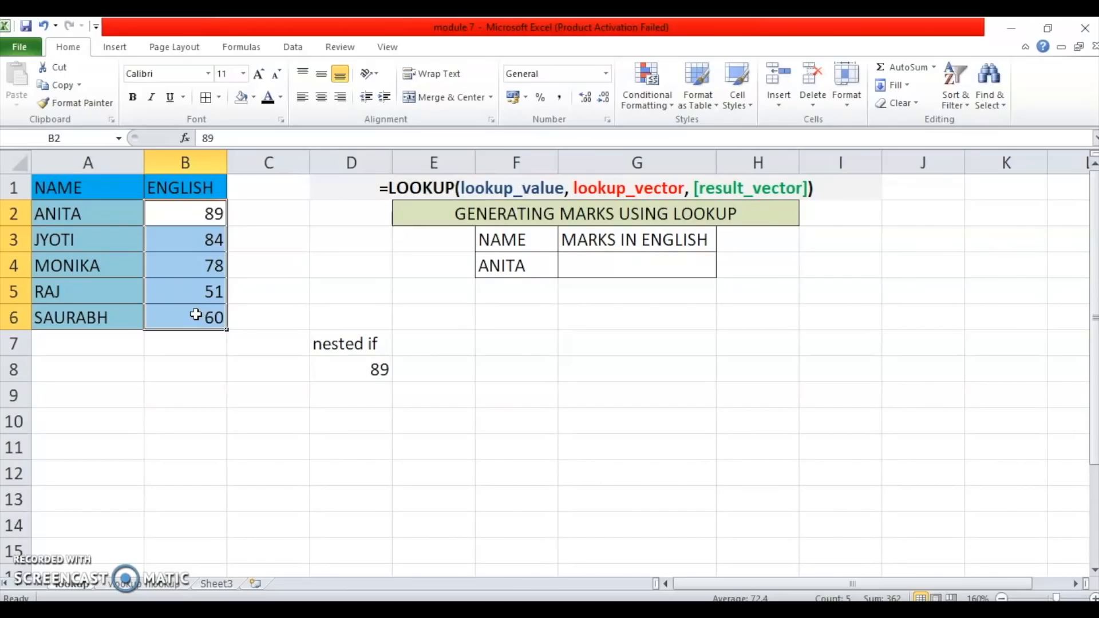
click(338, 288)
Enter the formula =LOOKUP(F4,A2:A6,B2:B6) in G4 to return the selected student's English marks.
click(623, 264)
text(=)
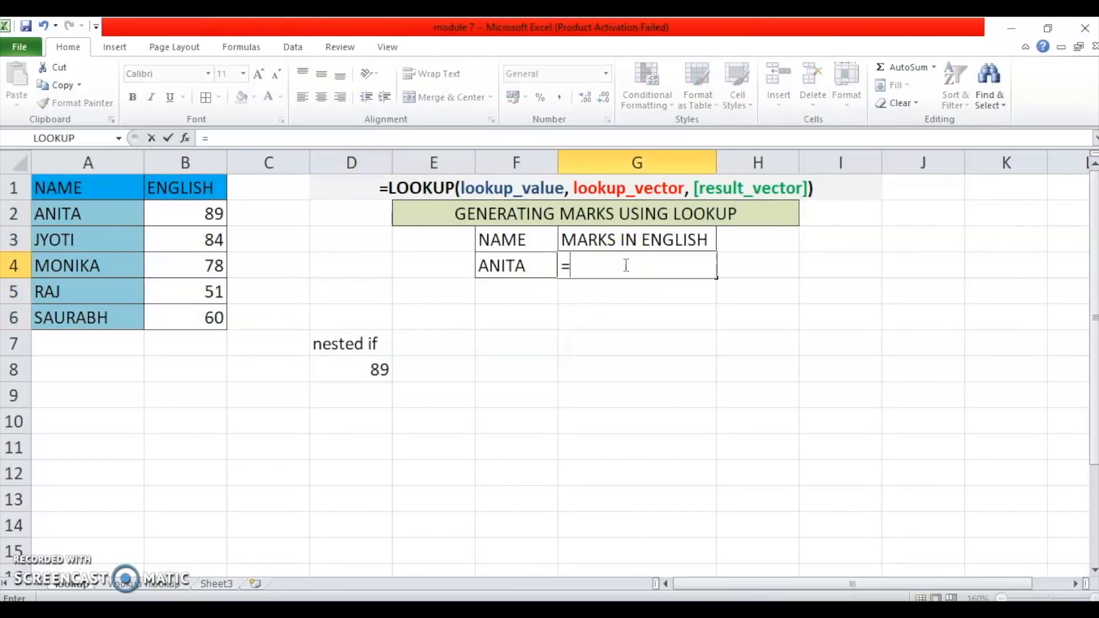
text(LOOKUP()
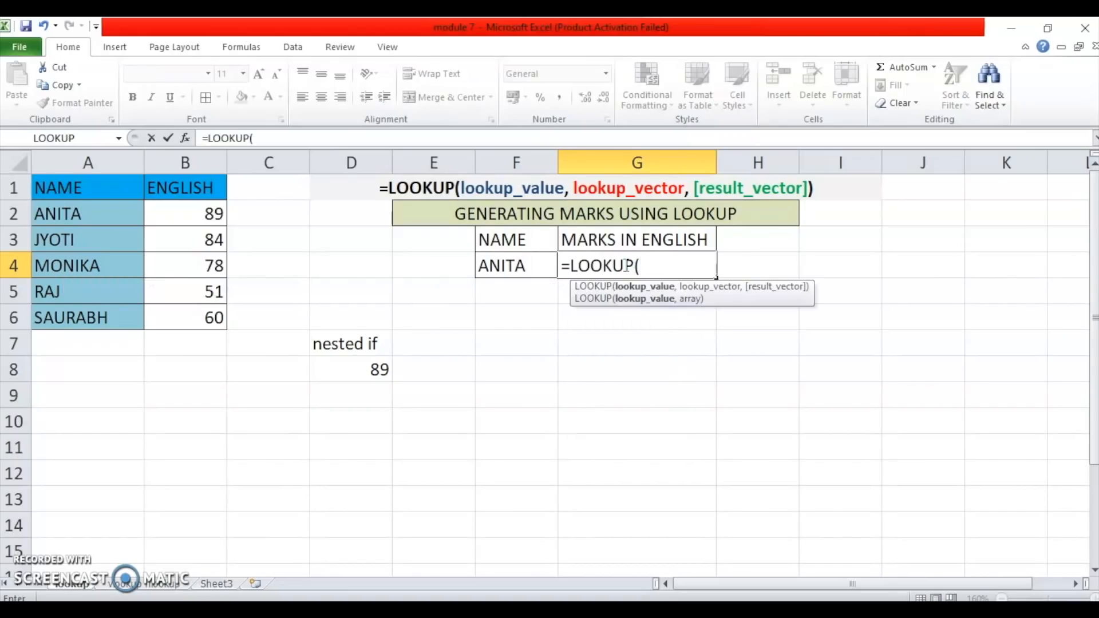
click(531, 265)
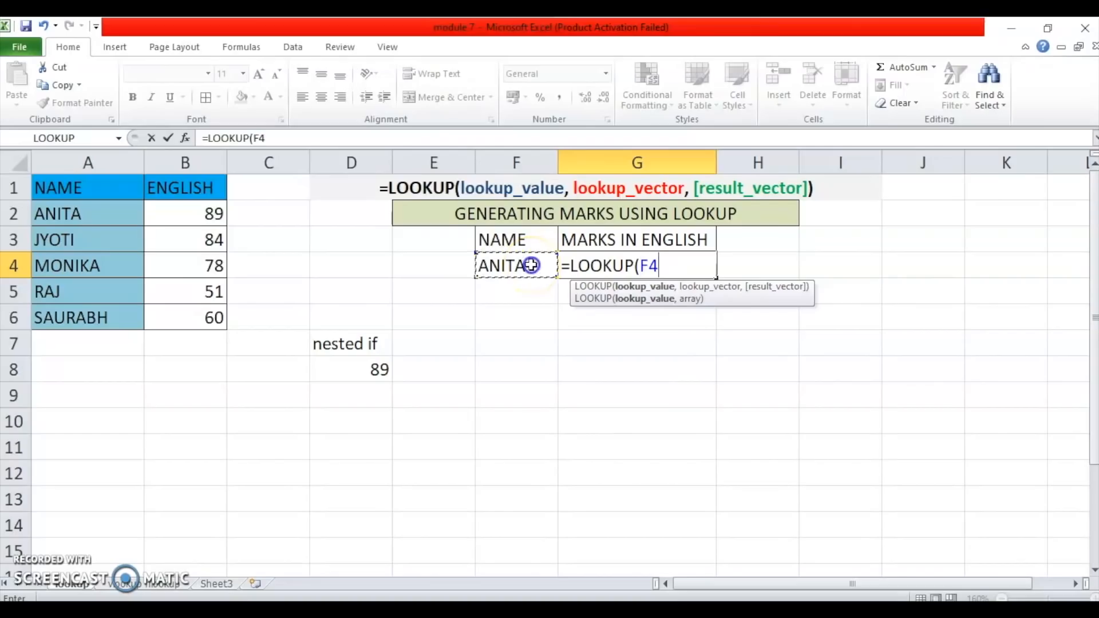
text(,)
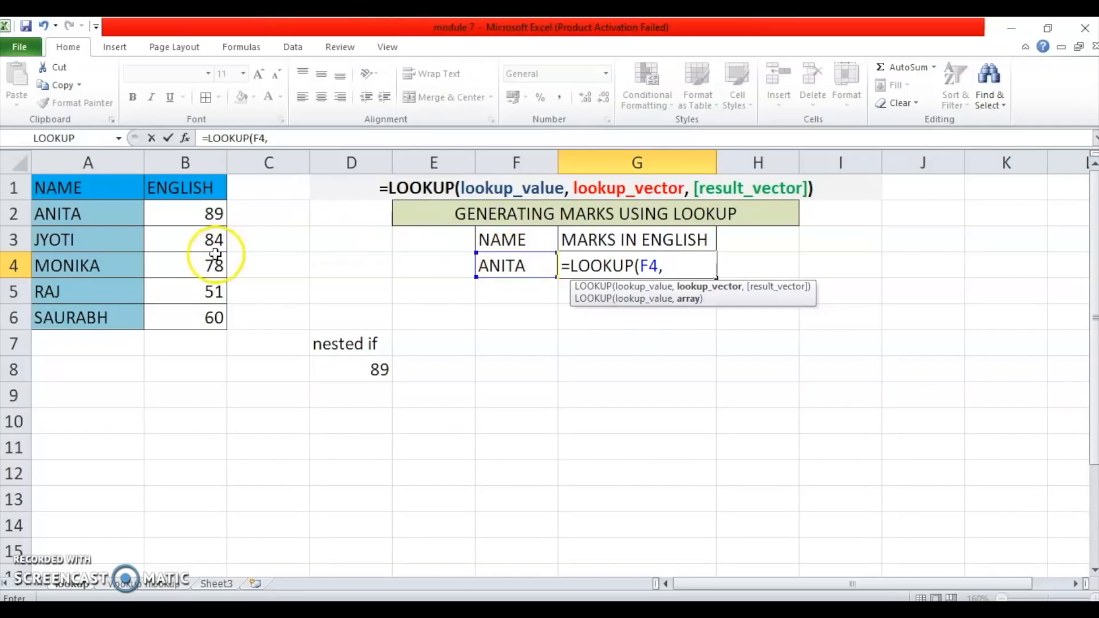
drag(118, 216, 113, 314)
text(,)
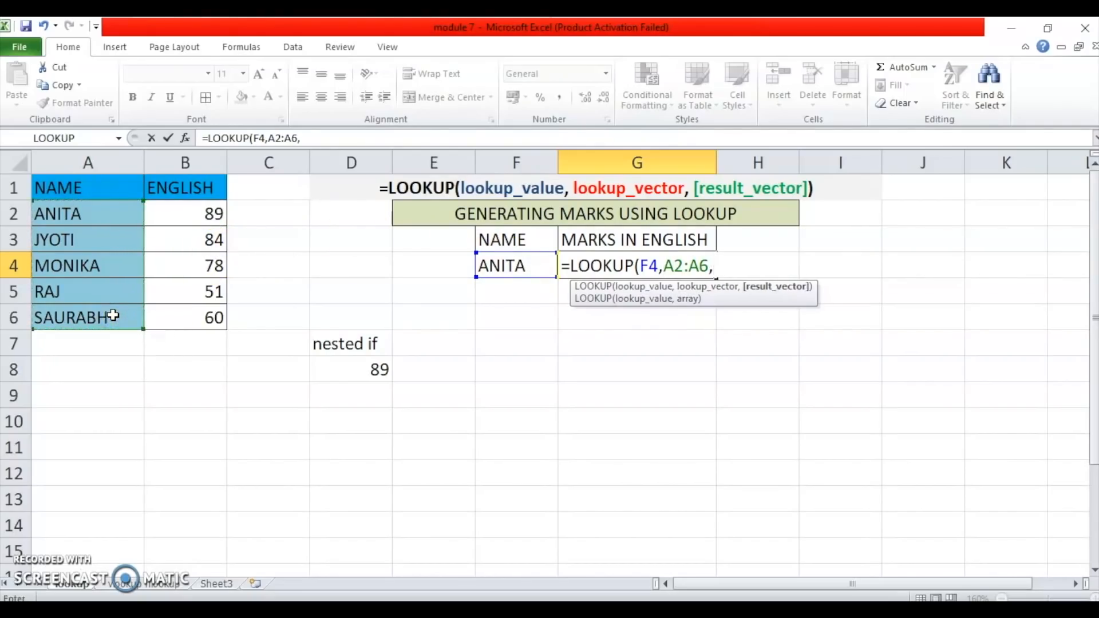
click(204, 216)
drag(197, 301, 194, 319)
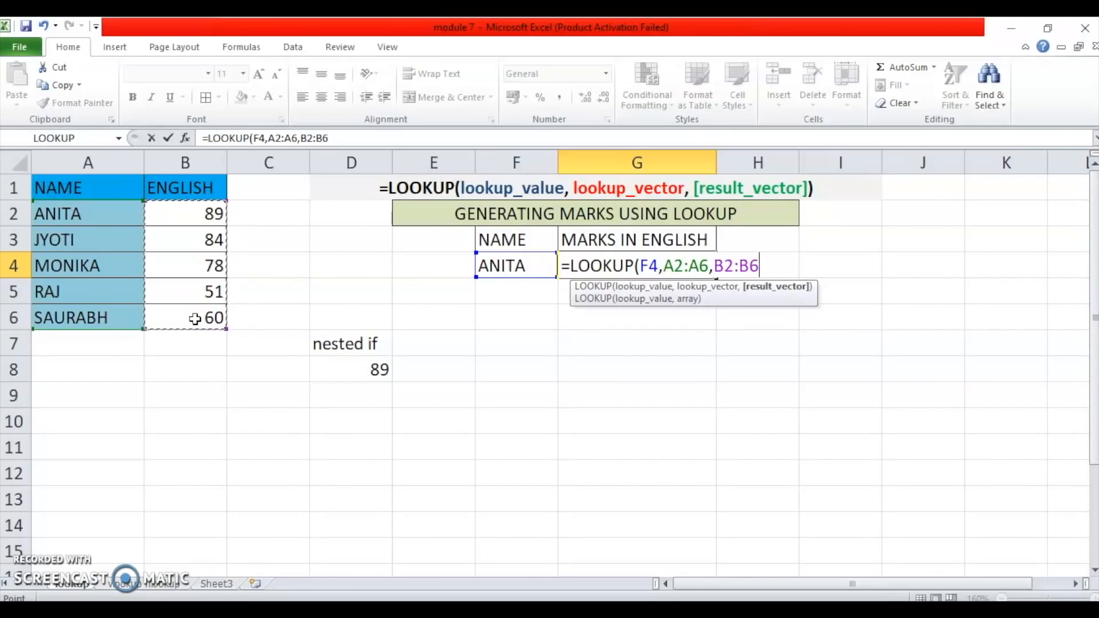
text())
key(Return)
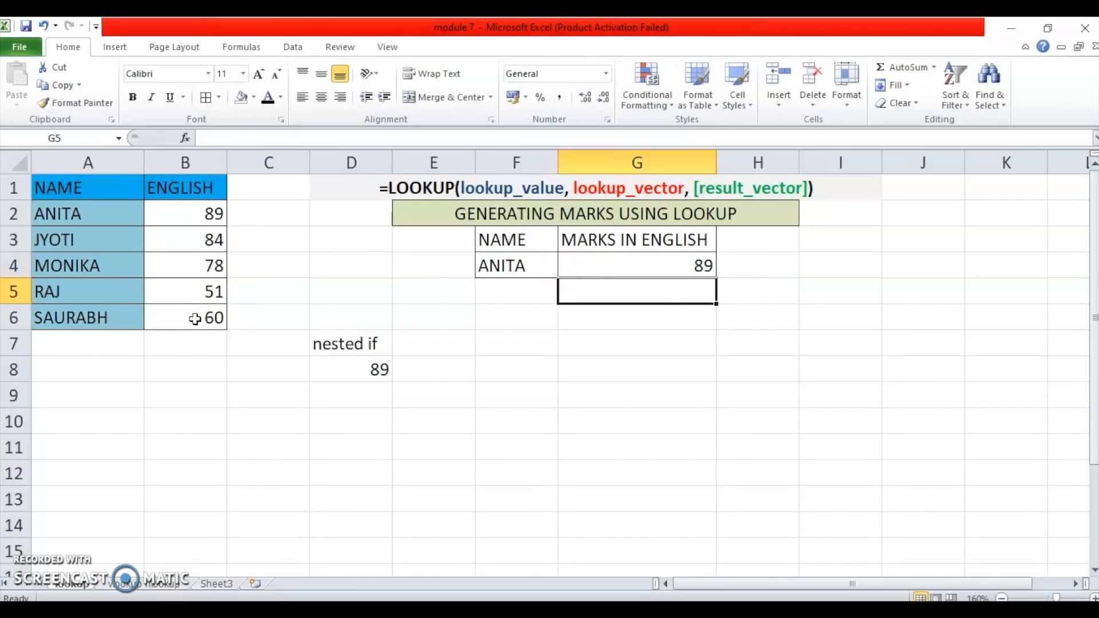
Test the lookup by choosing the second student and finally the fourth student from the name list in F4.
click(539, 269)
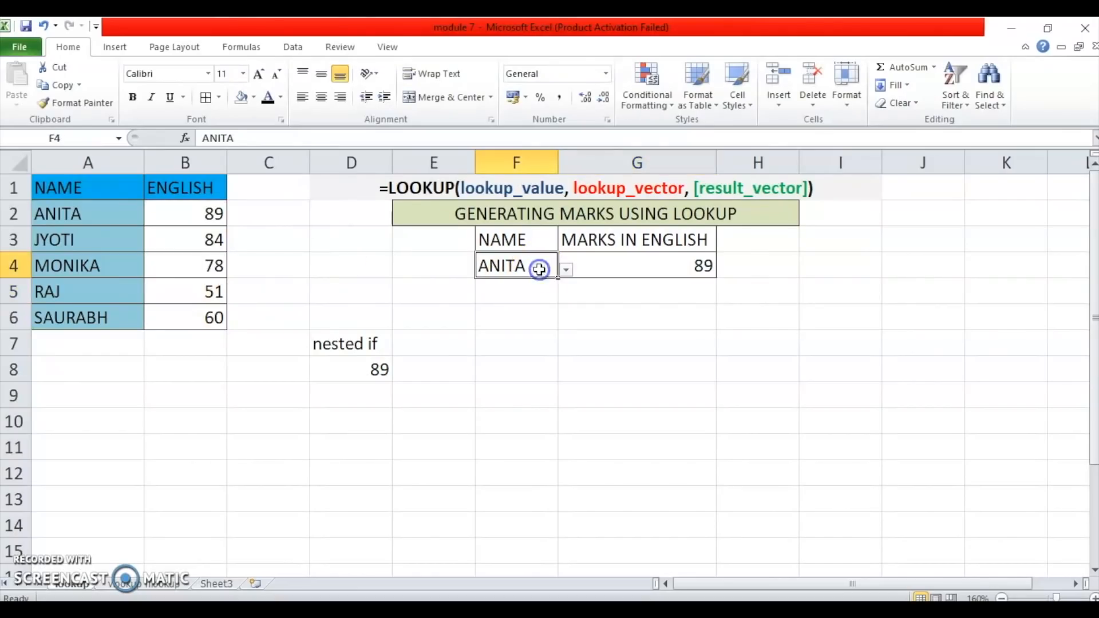
click(566, 270)
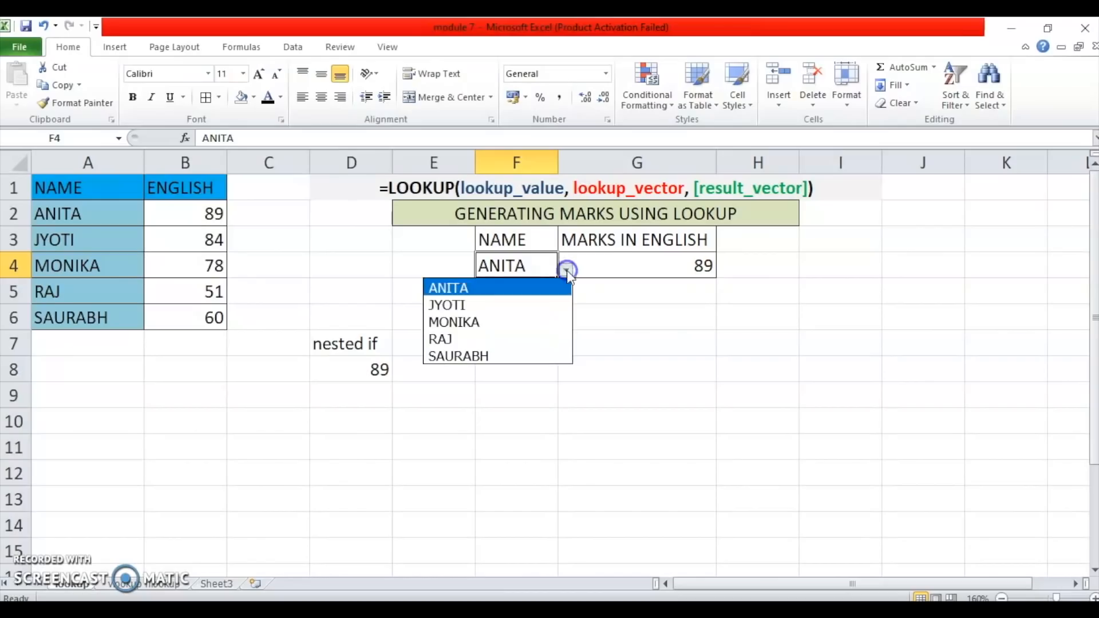
click(540, 309)
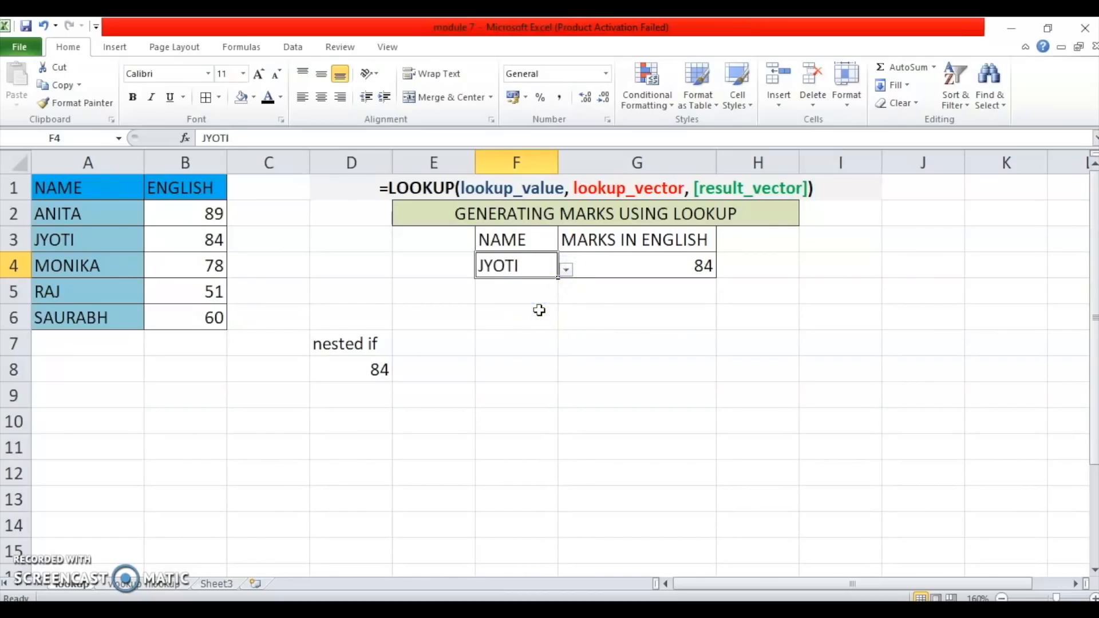
click(566, 269)
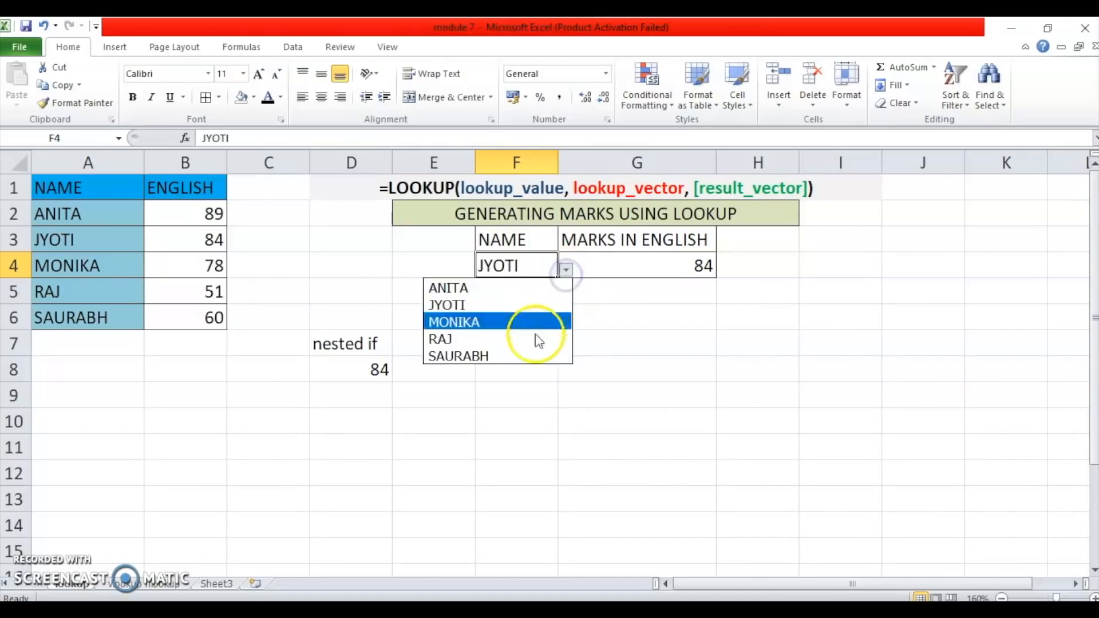
click(530, 340)
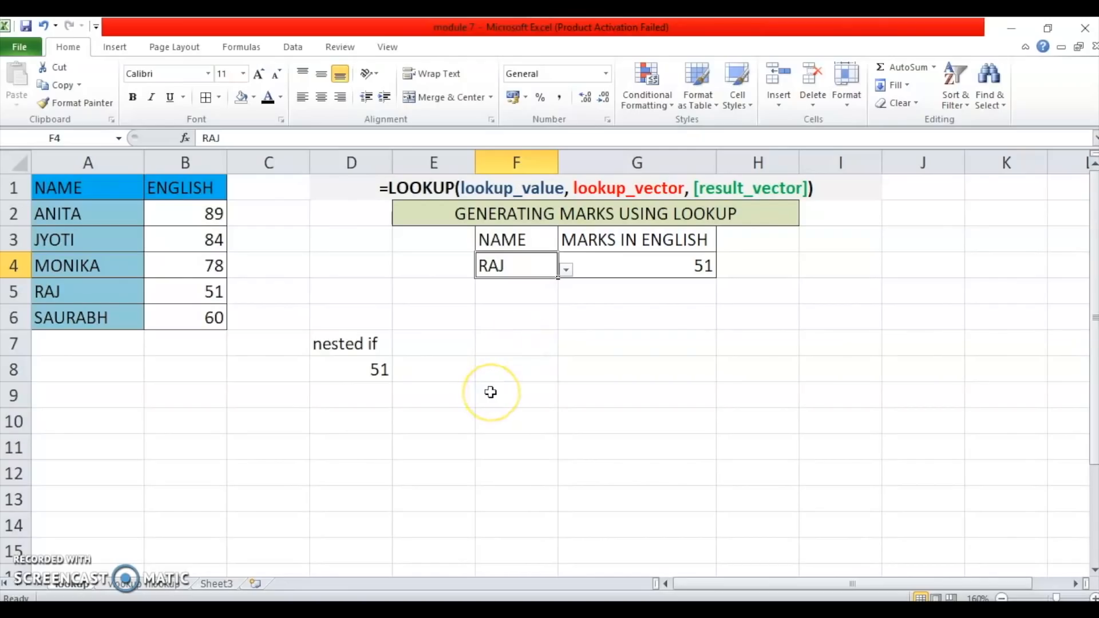
Switch to the vlookup hlookup sheet and examine the VLOOKUP syntax, the lookup value in H5 and the table array B3:E7.
click(149, 584)
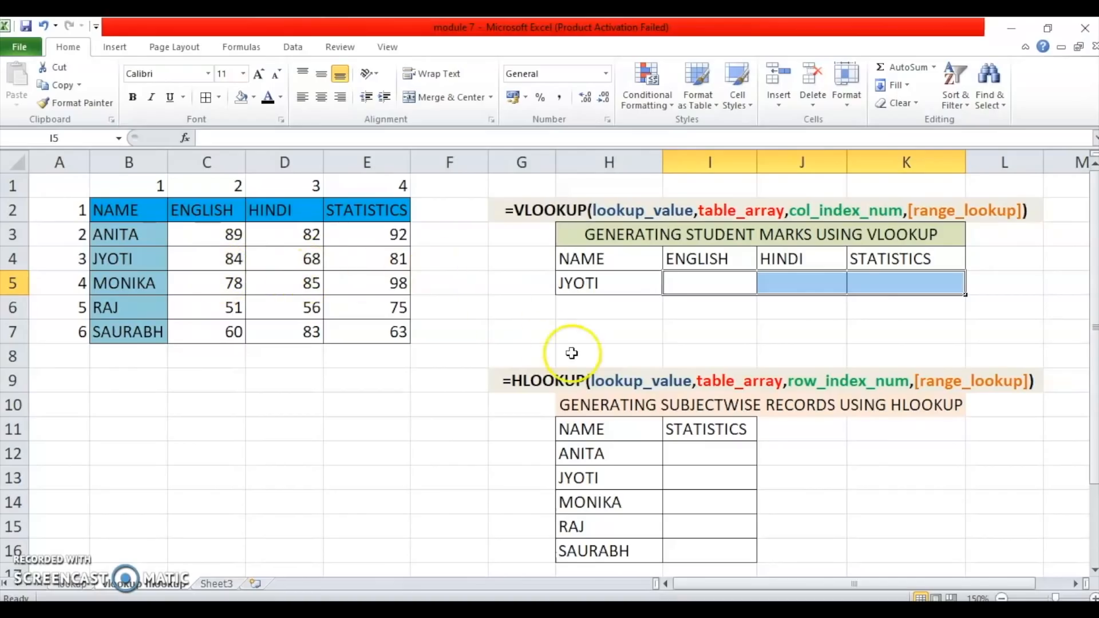
click(503, 349)
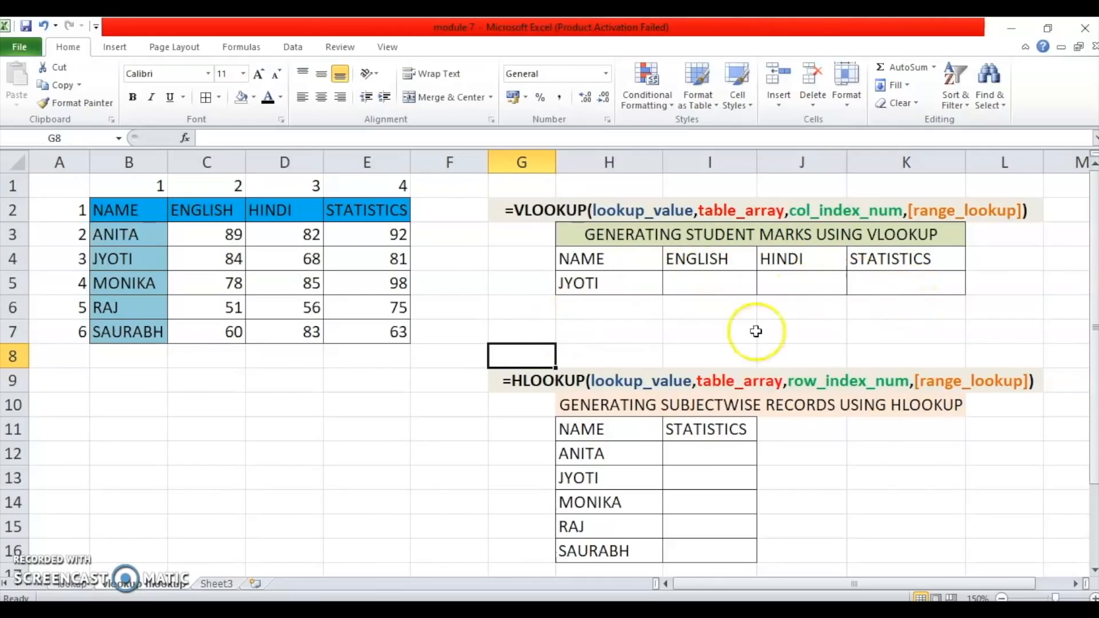
click(544, 213)
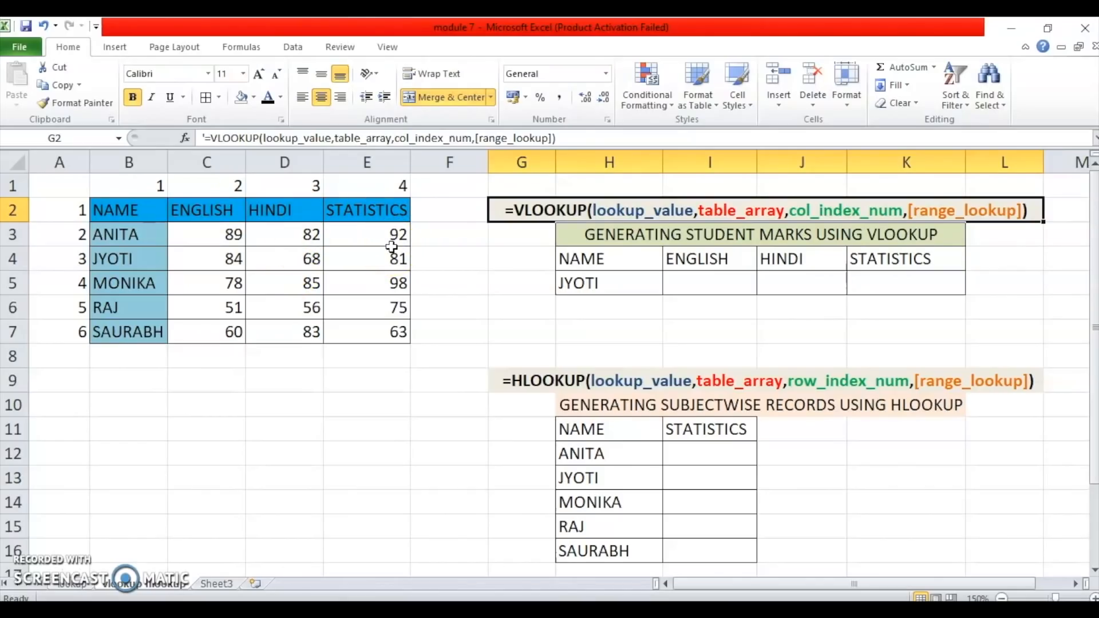
click(223, 427)
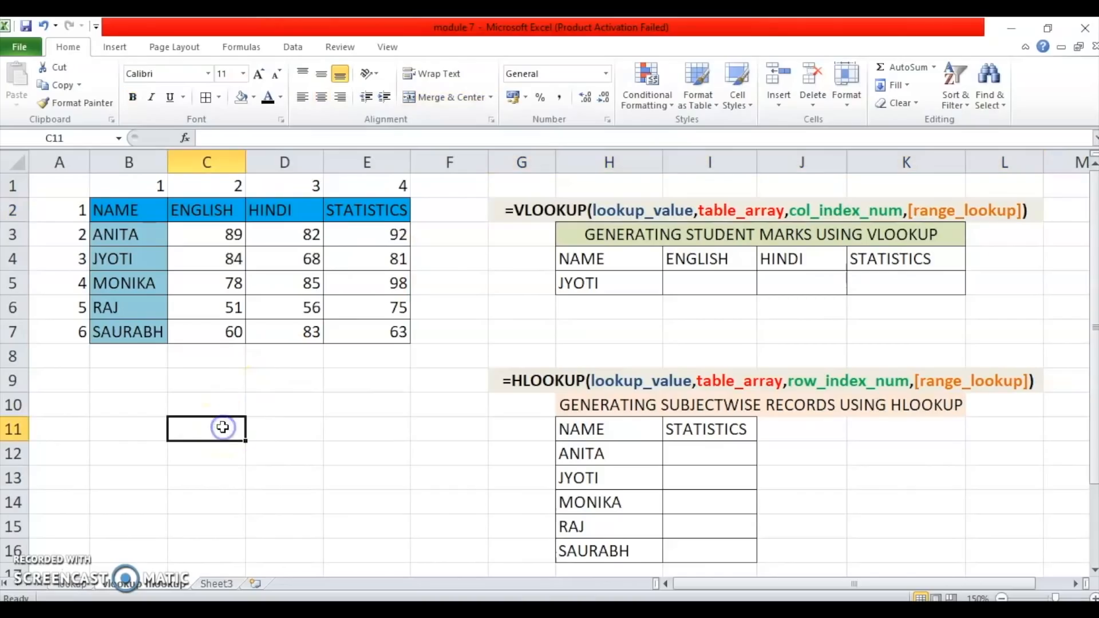
click(517, 218)
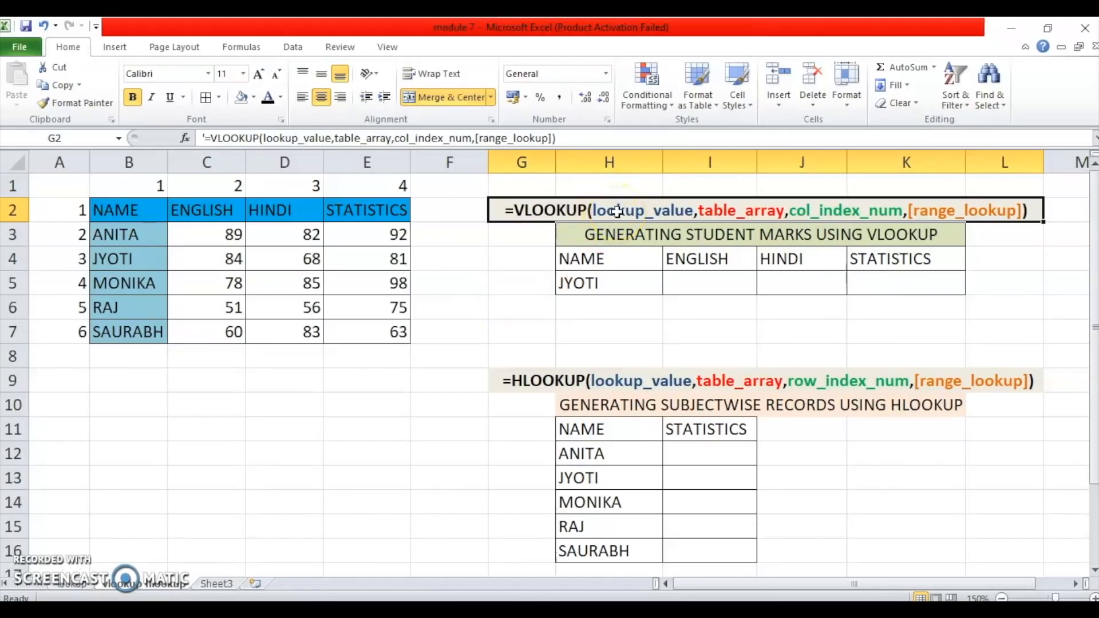
click(612, 284)
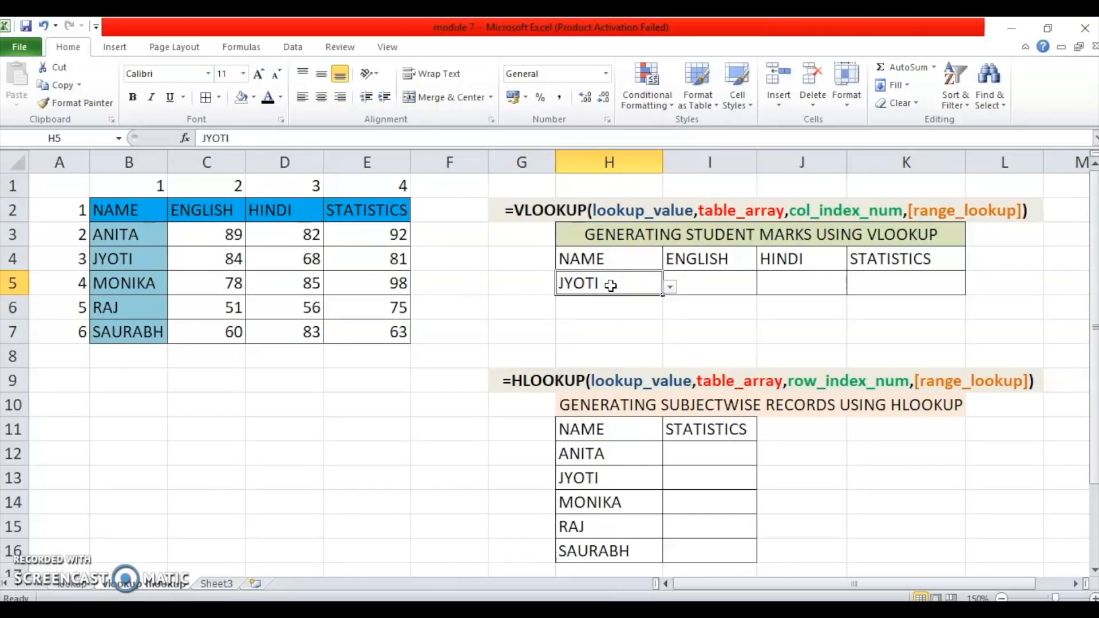
click(654, 210)
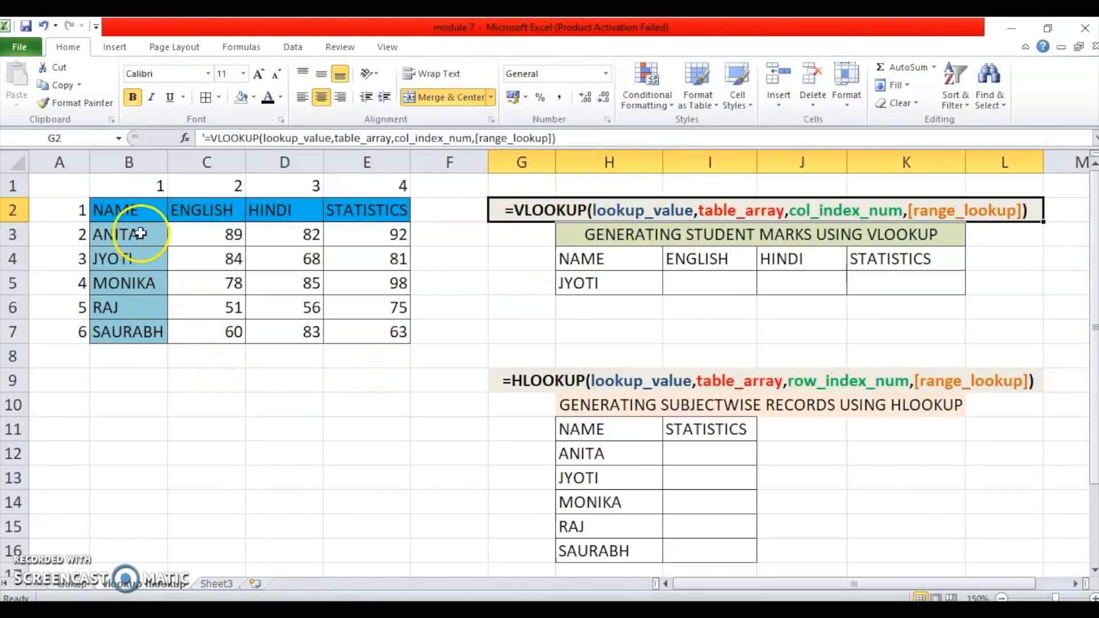
drag(141, 233, 379, 329)
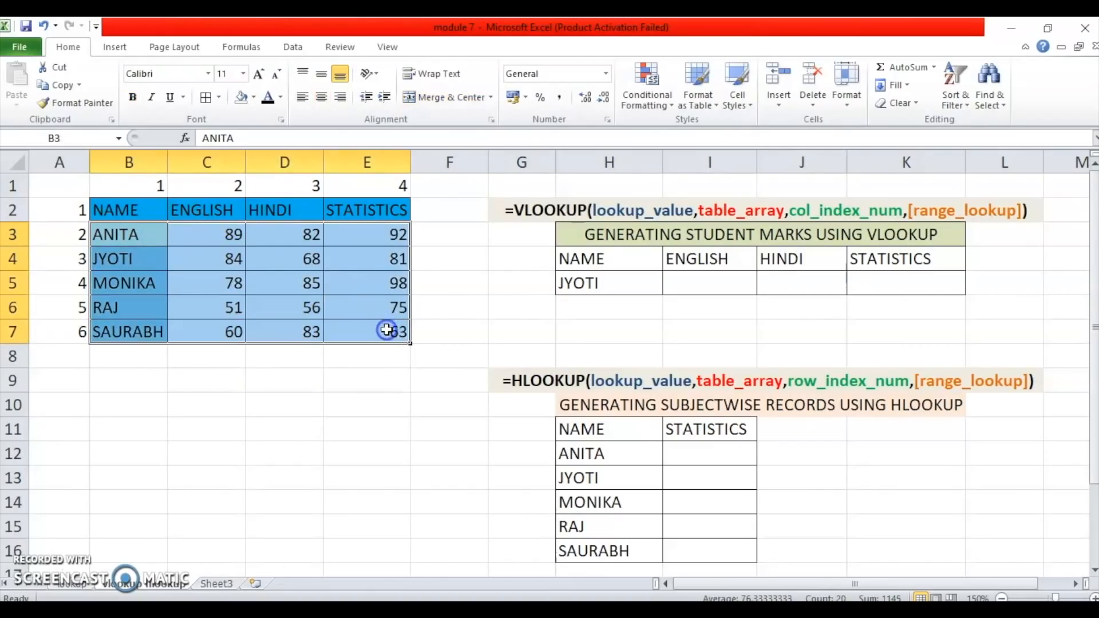
click(345, 399)
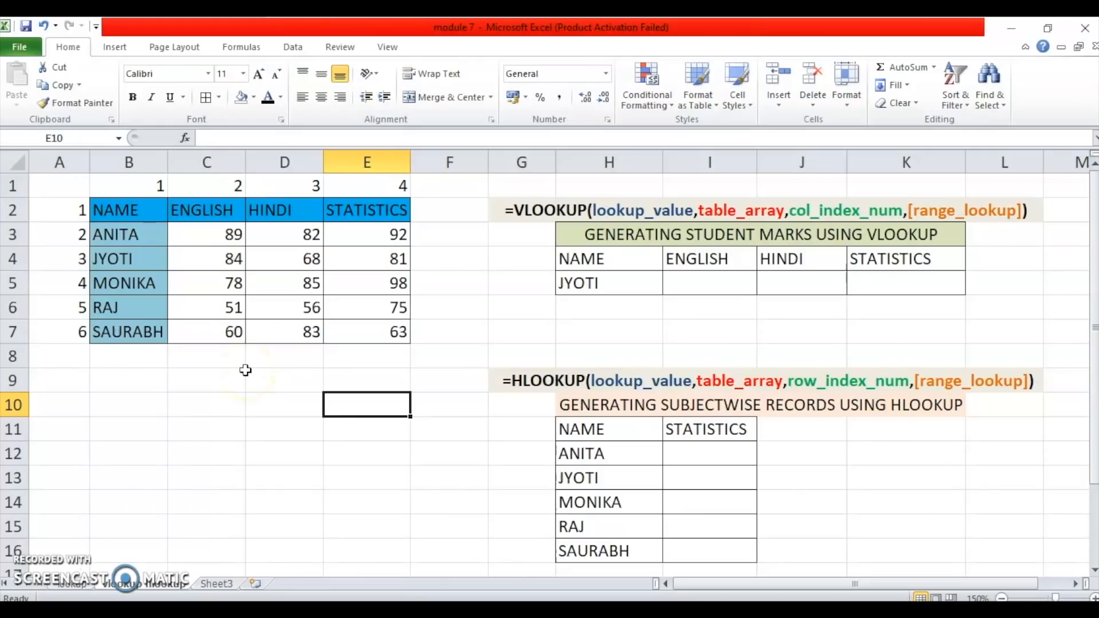
Review the column index numbers in C1, D1 and E1 for the three subjects, along with the lookup name in H5.
click(141, 259)
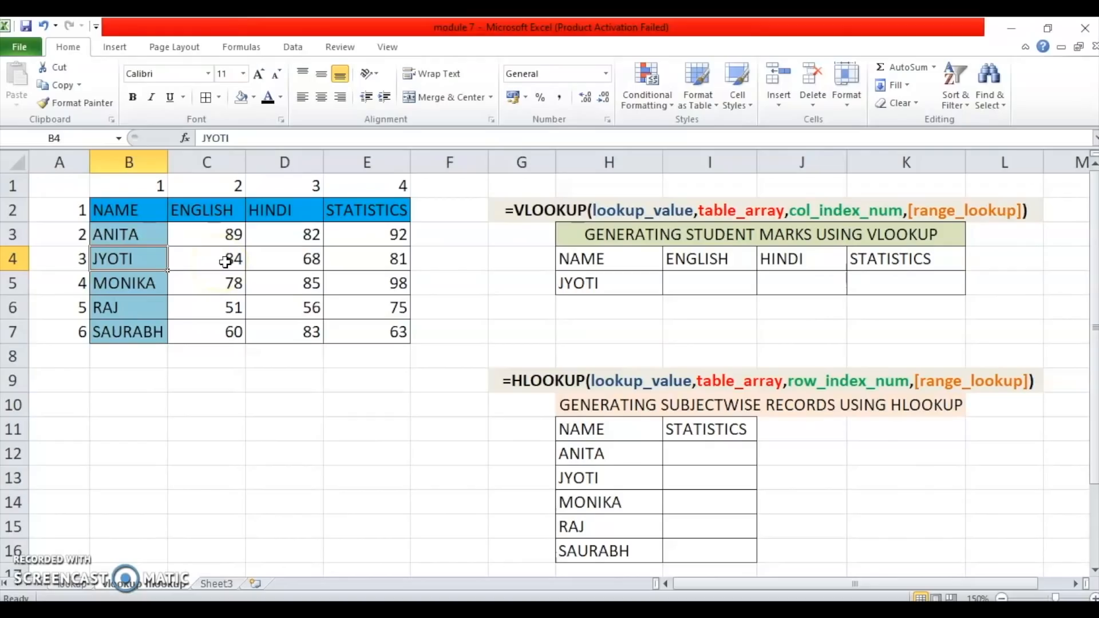
click(232, 186)
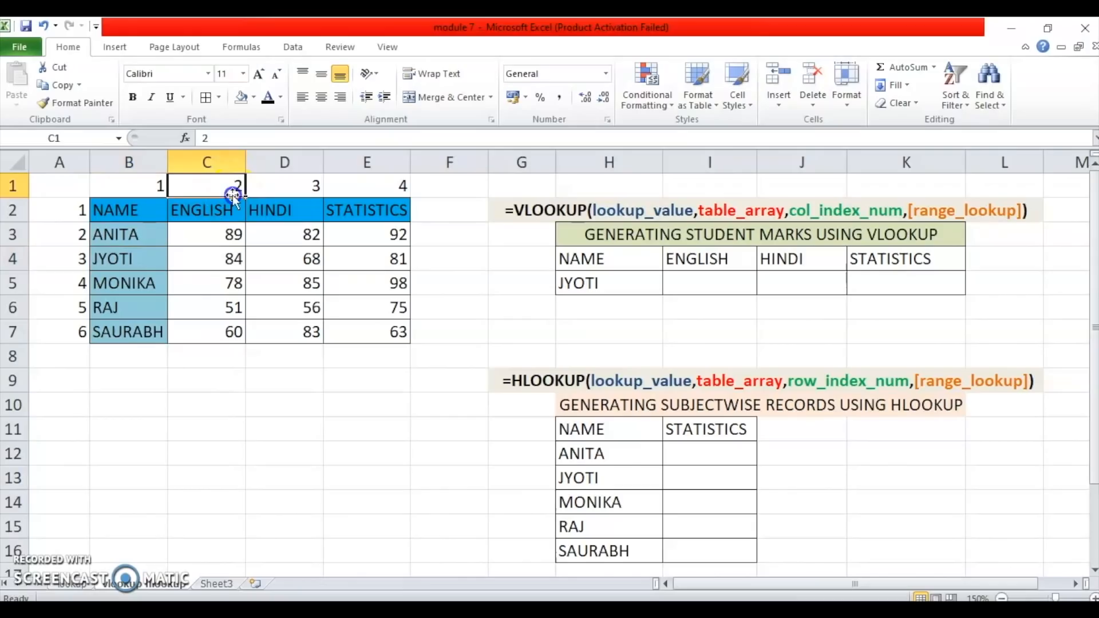
click(284, 188)
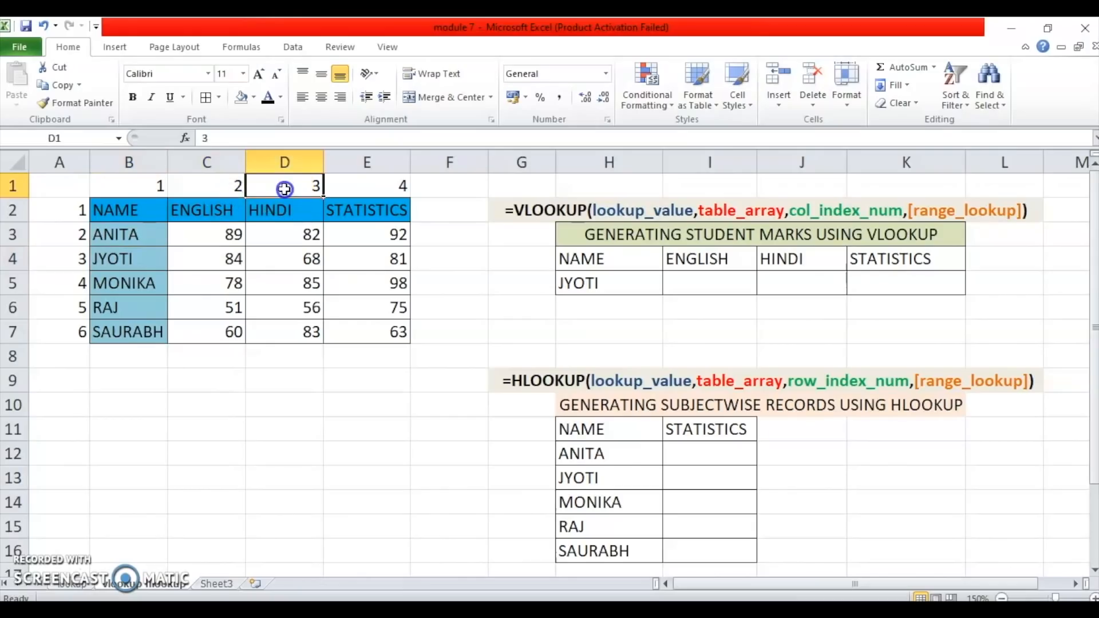
click(370, 188)
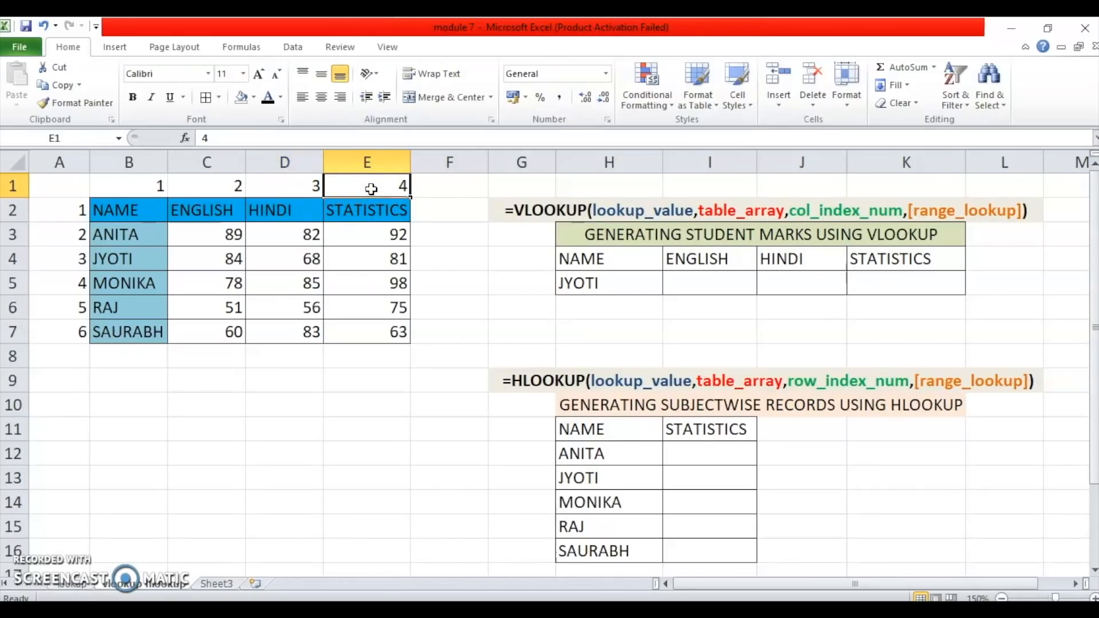
click(434, 247)
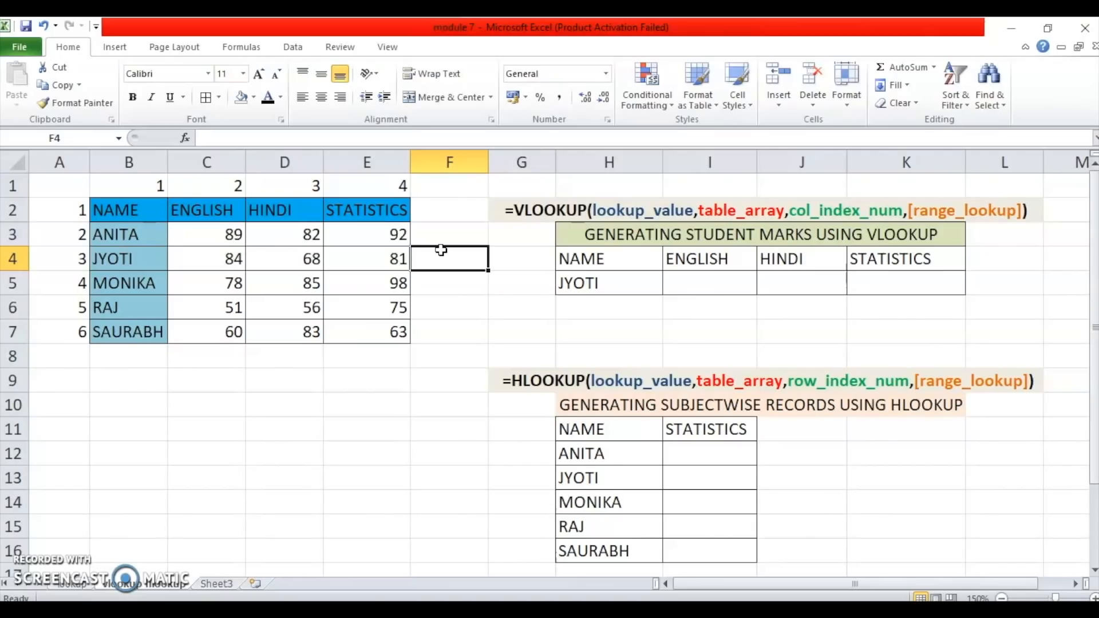
click(609, 281)
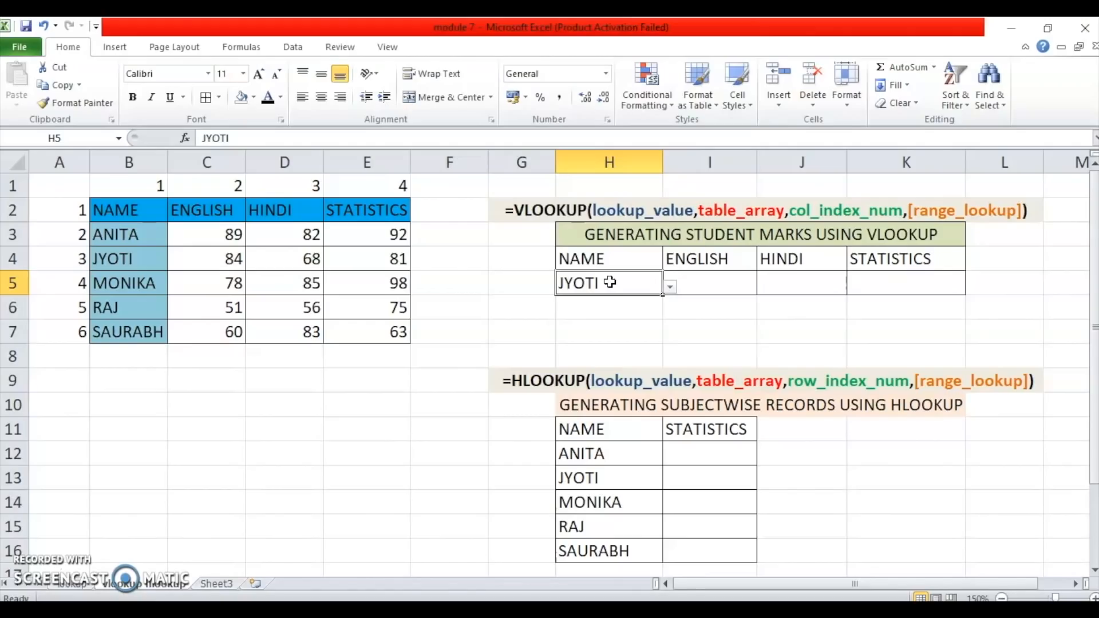
Start a VLOOKUP formula in I5 with the name cell as the absolute lookup value $H$5.
click(724, 287)
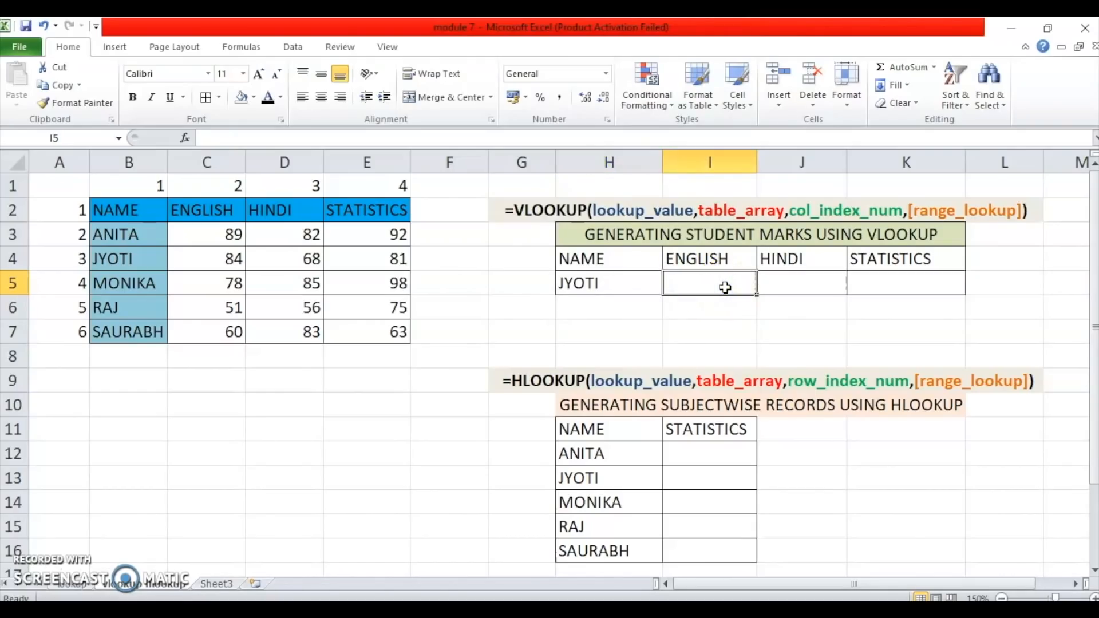
text(=)
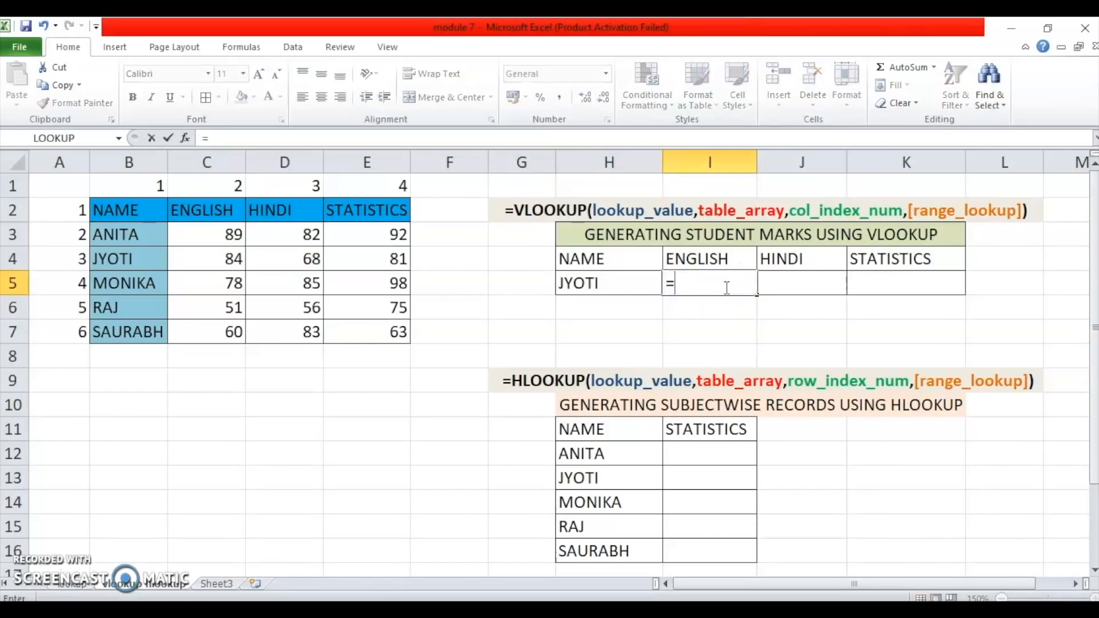
text(VL)
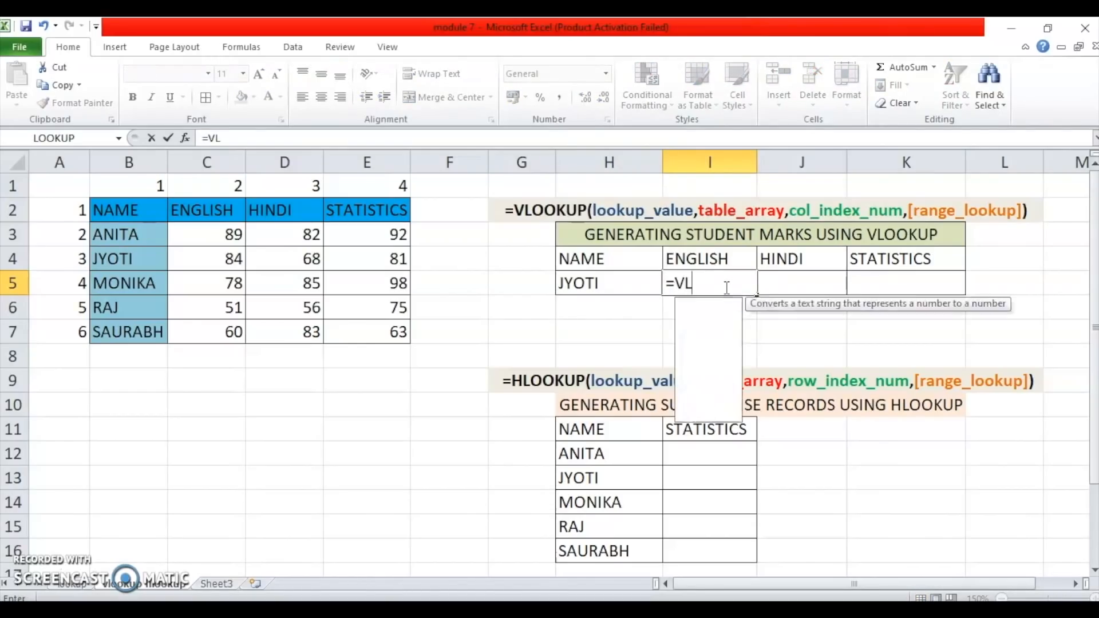
text(OOKUP()
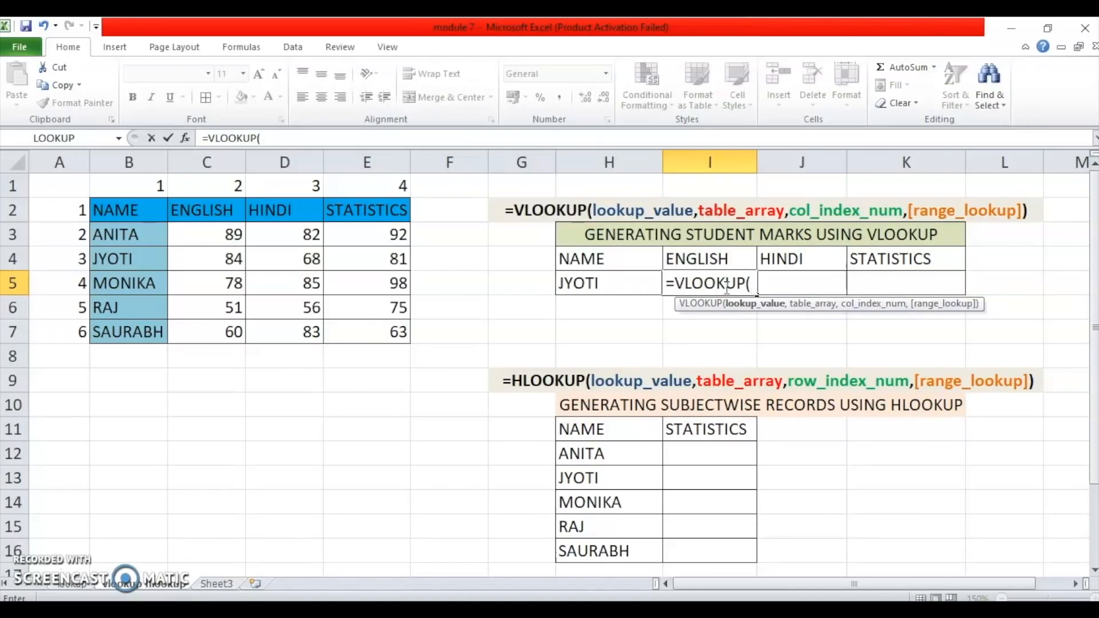
click(627, 286)
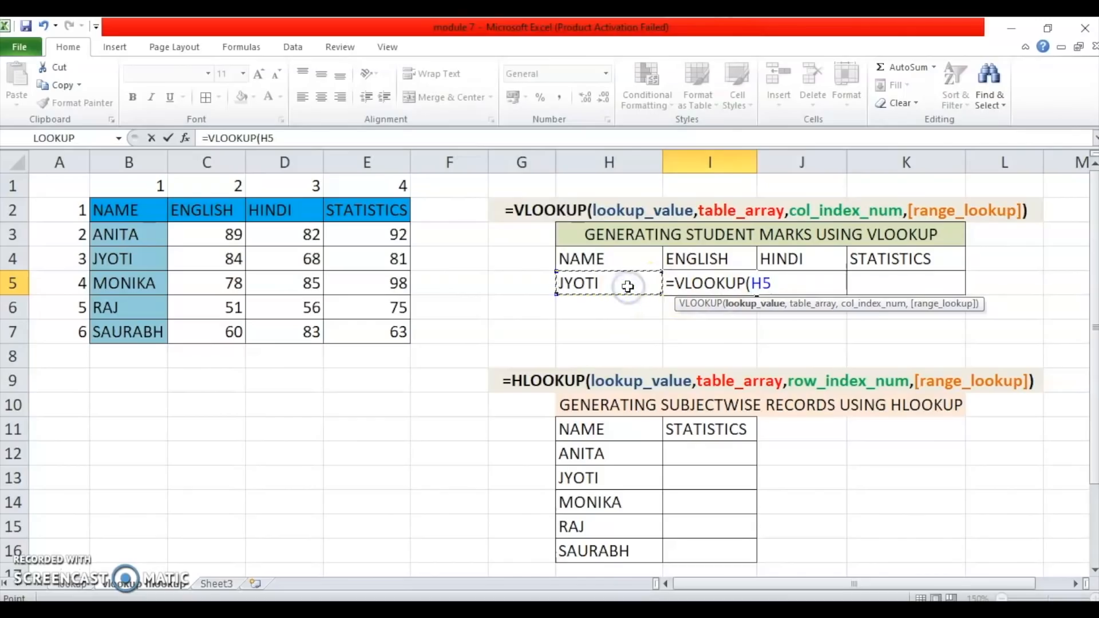
click(260, 139)
click(263, 140)
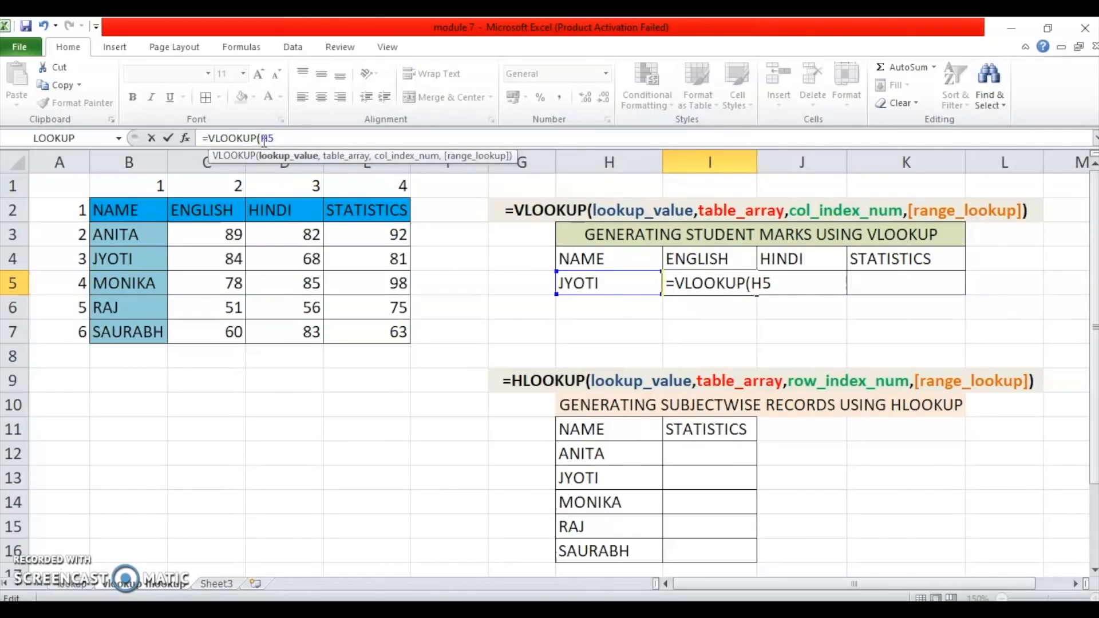
text($)
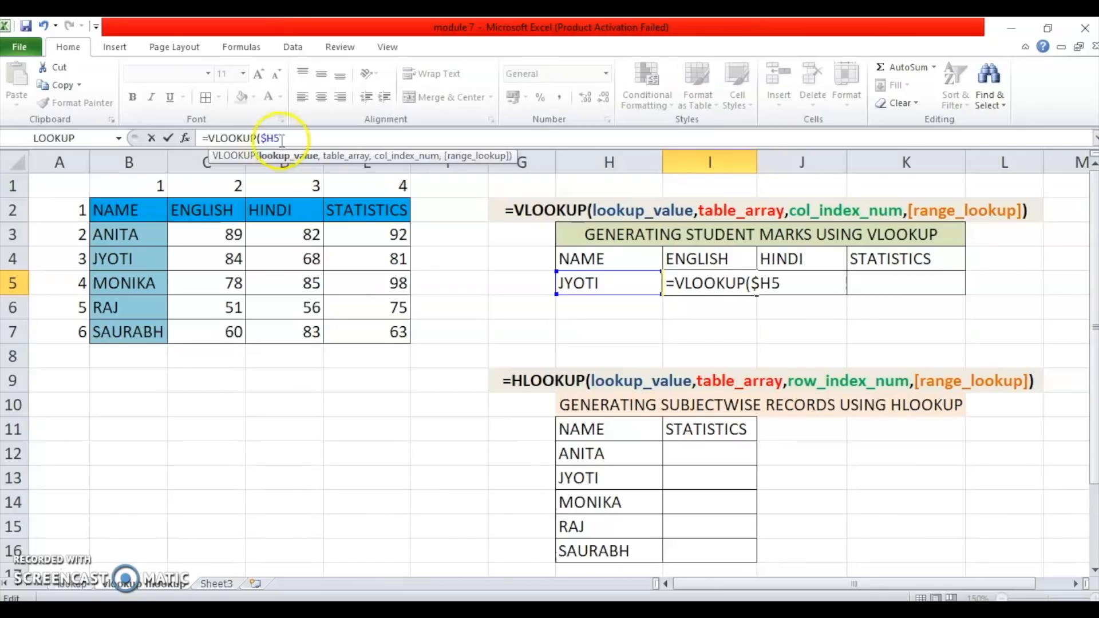
click(273, 139)
text($5)
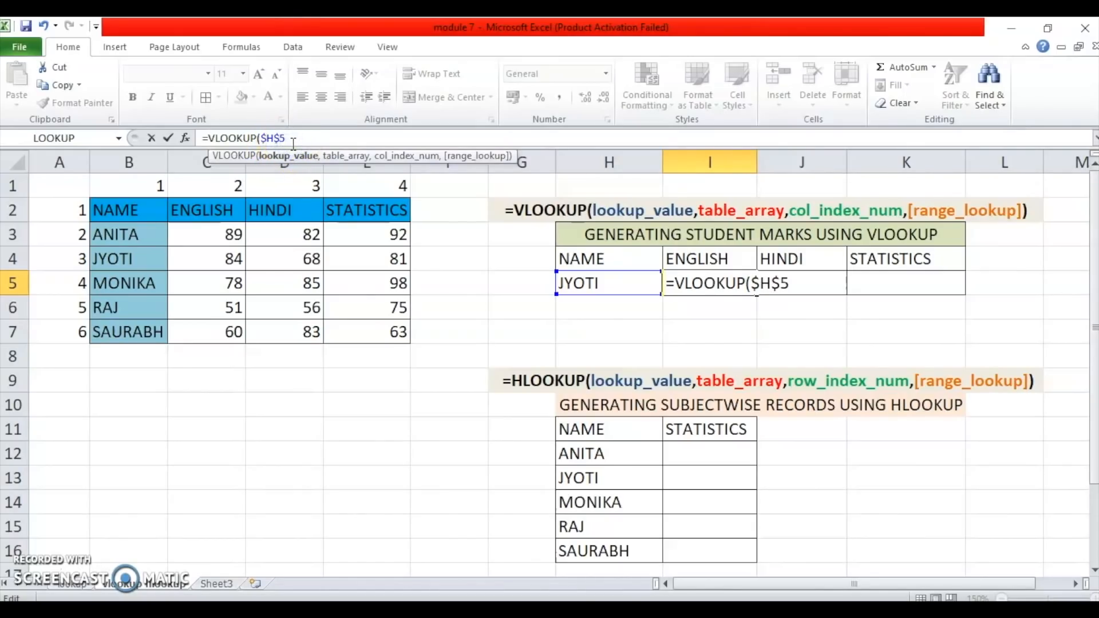
text(,)
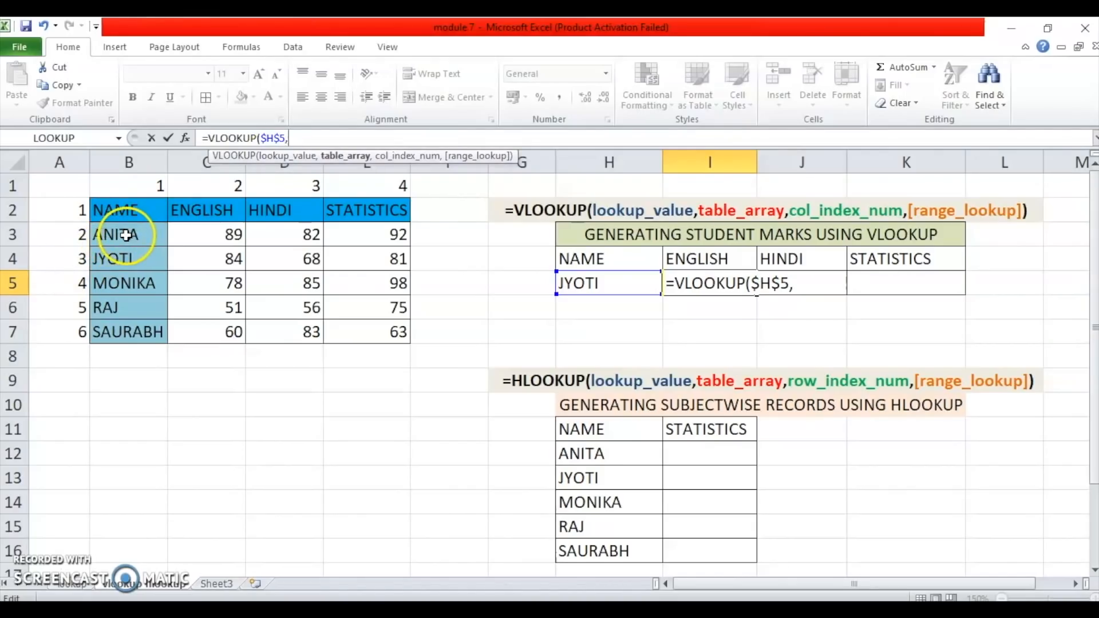
Add the student marks table to the VLOOKUP formula as the absolute table array $B$3:$E$7.
drag(121, 232, 352, 324)
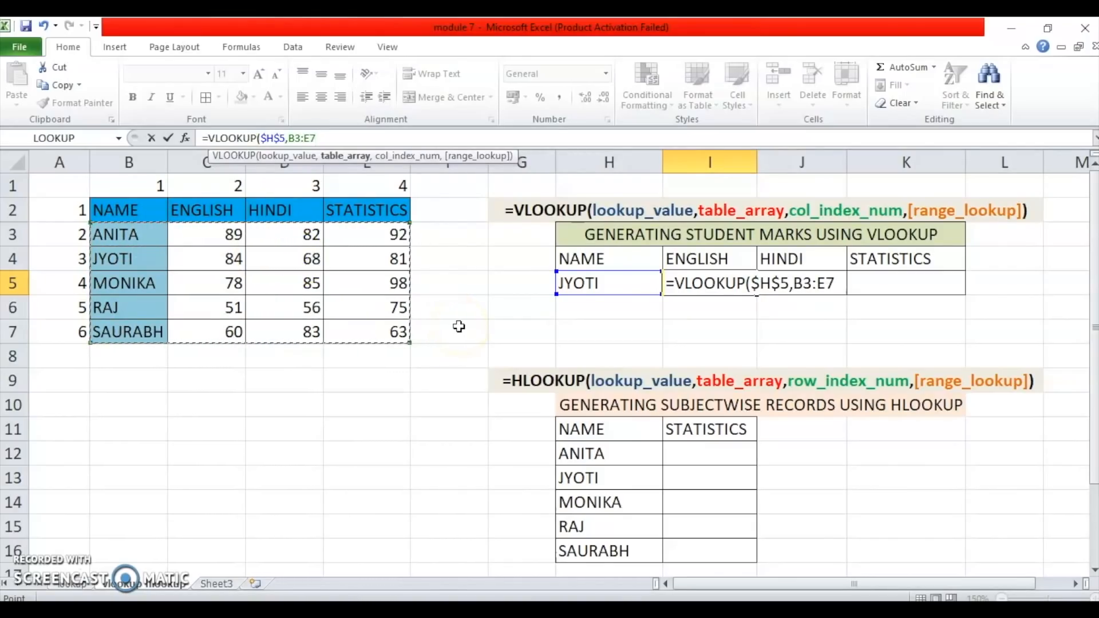
click(290, 138)
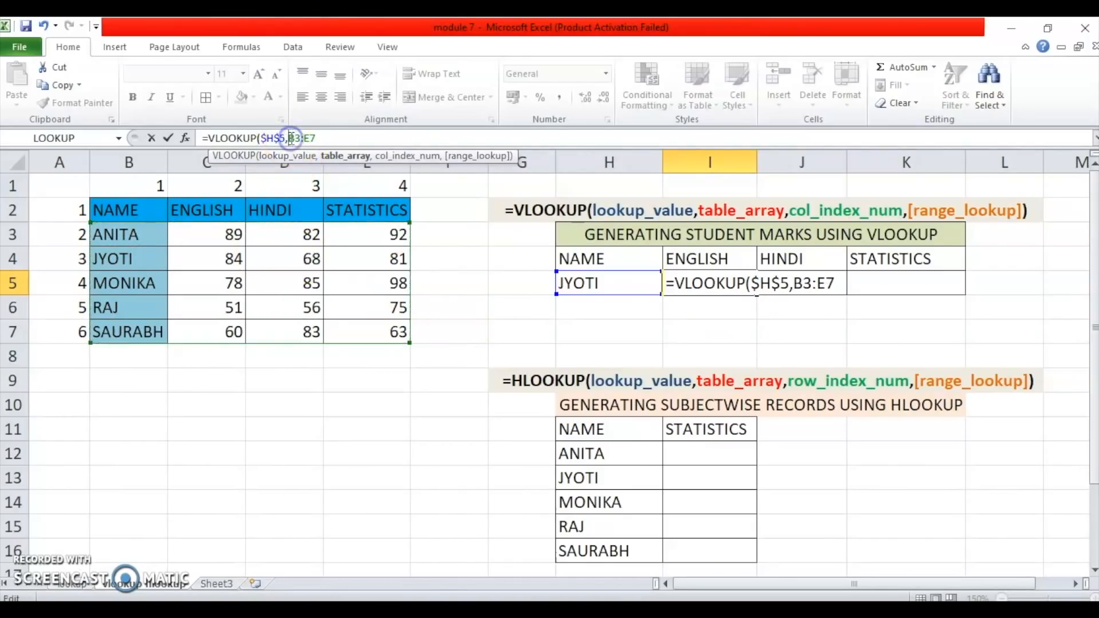
text($)
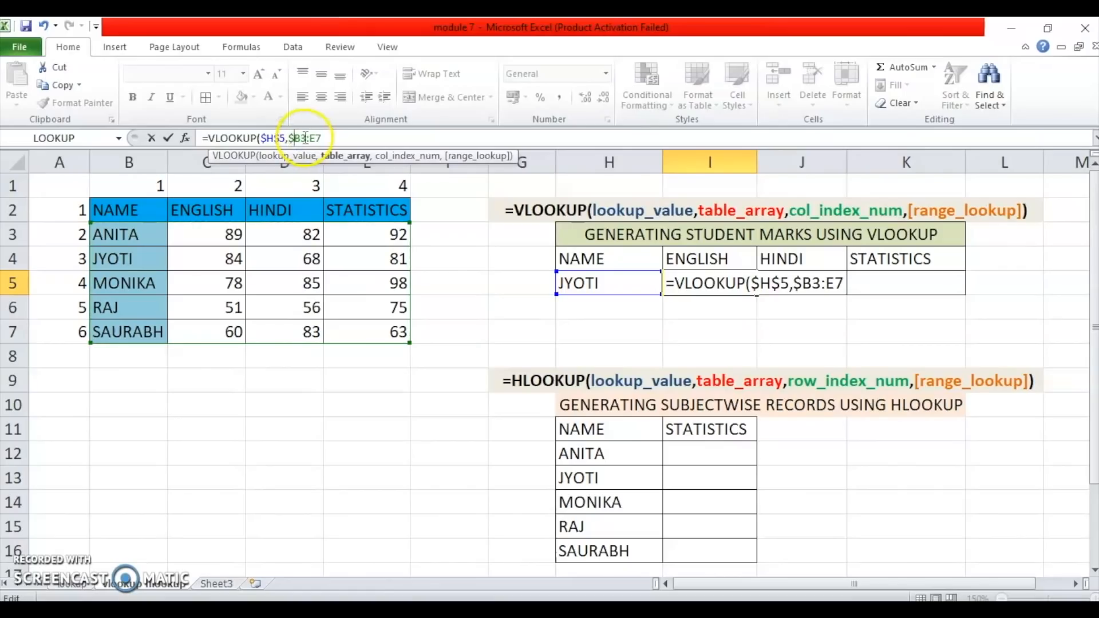
click(303, 138)
text($)
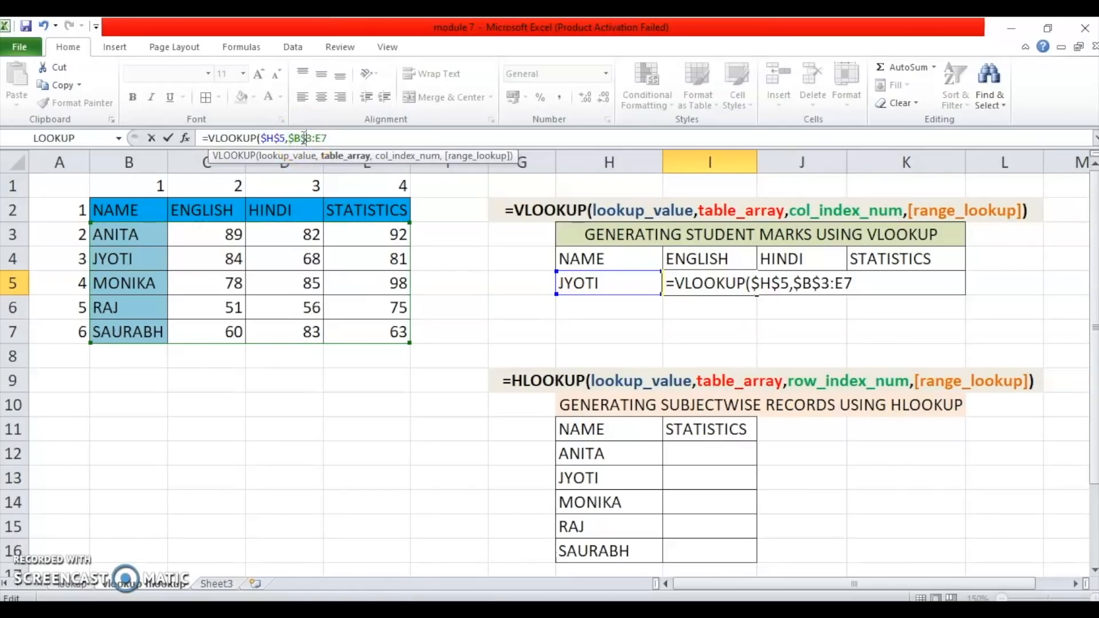
click(314, 138)
text($)
click(329, 138)
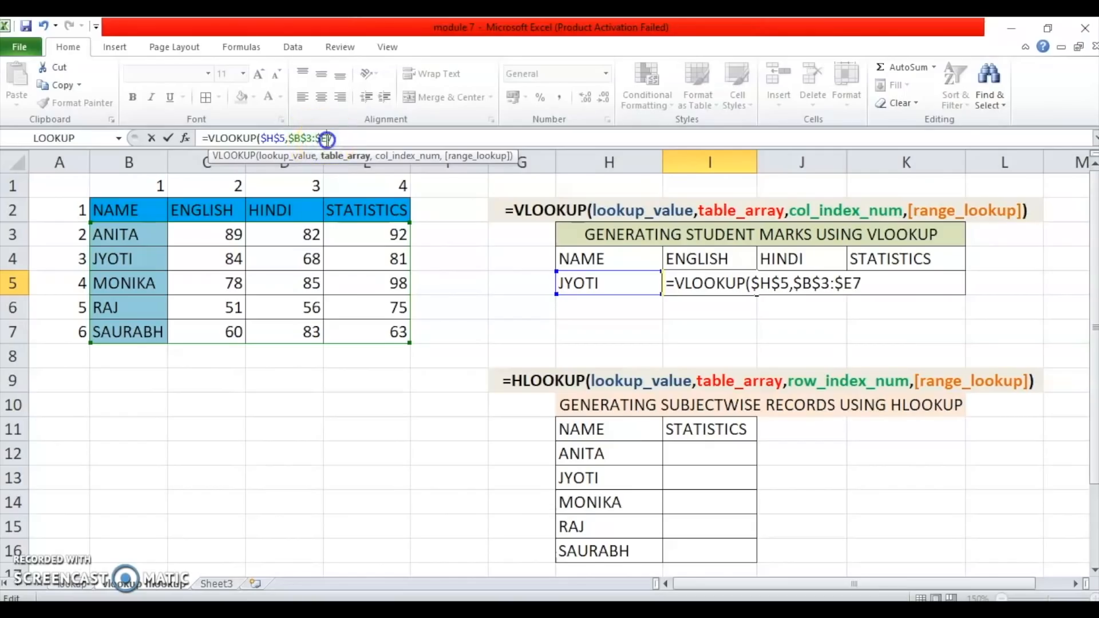
text($5,)
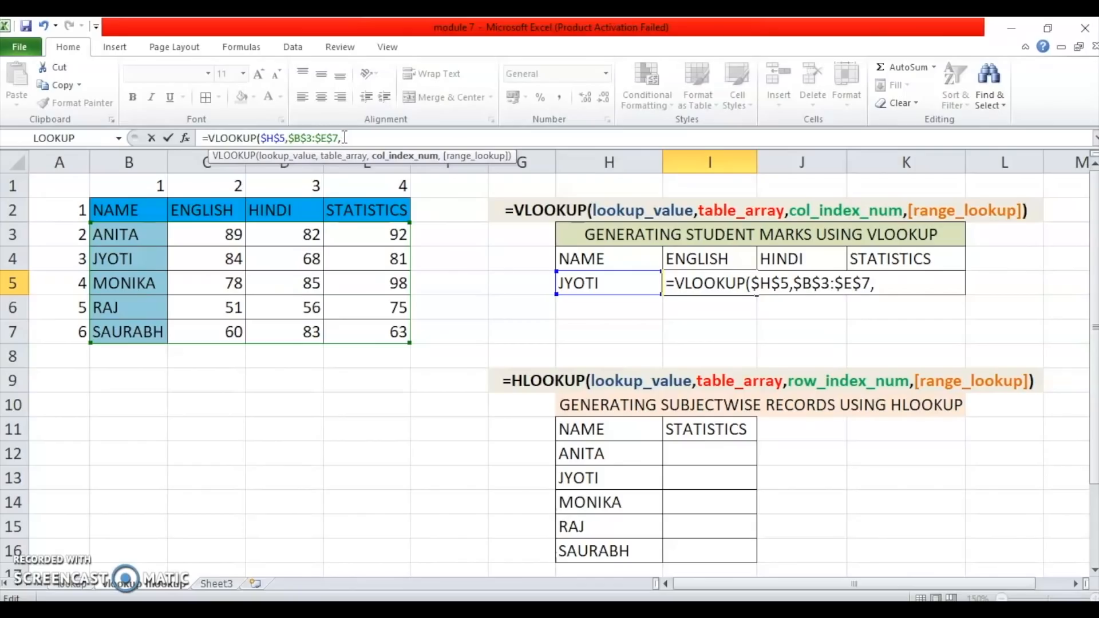
Complete the I5 formula with C1 as the column index number, giving =VLOOKUP($H$5,$B$3:$E$7,C1).
click(220, 188)
text())
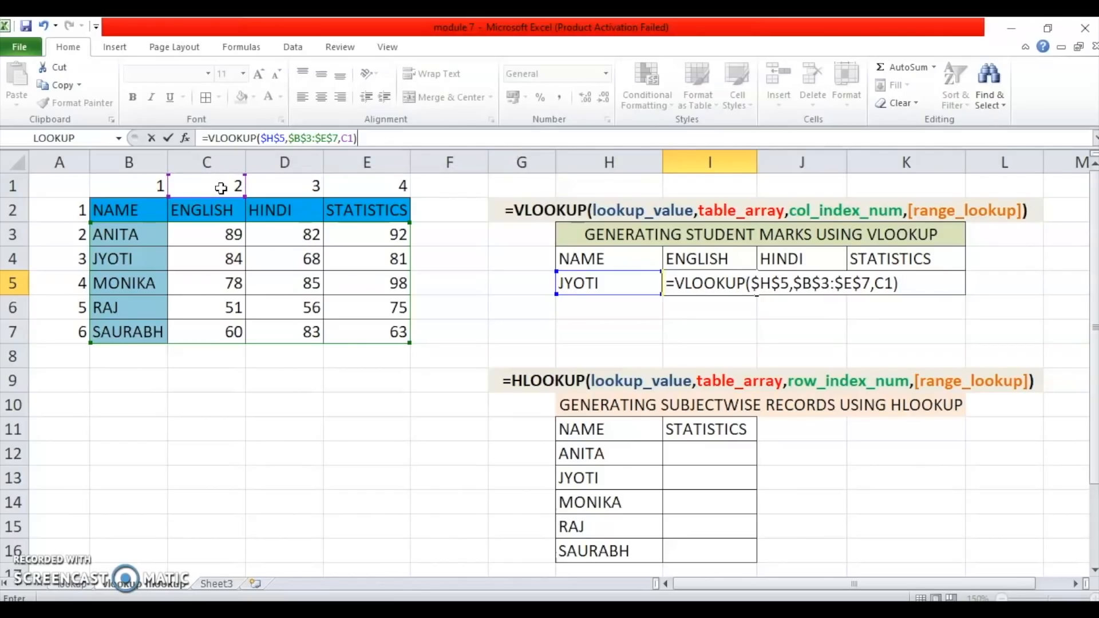
key(Return)
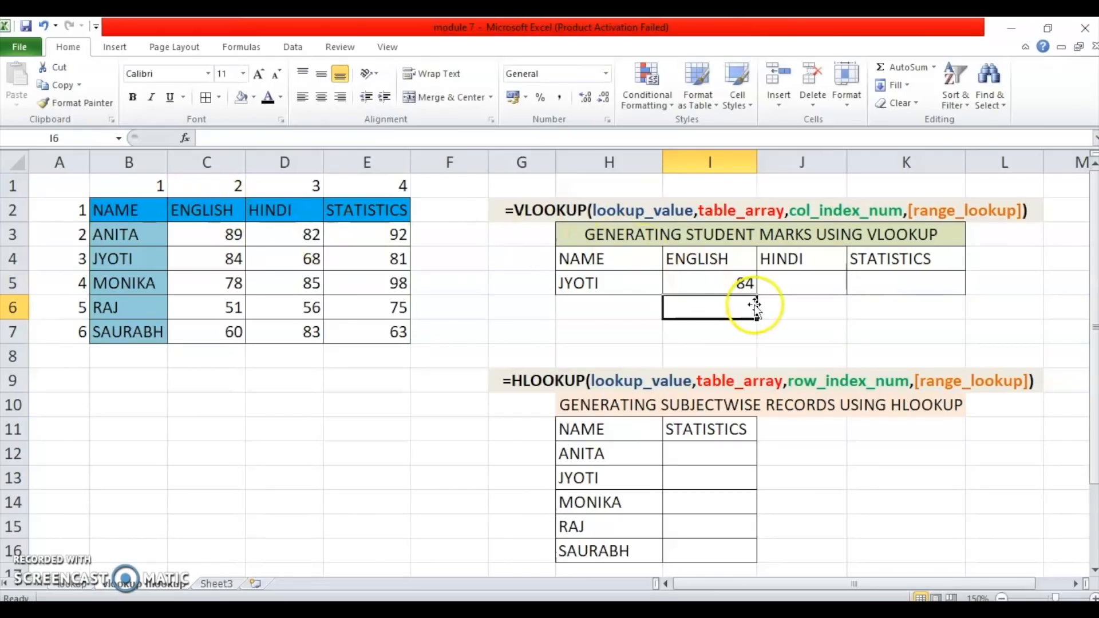
Fill the VLOOKUP formula from I5 across to J5 and K5 for the Hindi and Statistics marks.
click(727, 279)
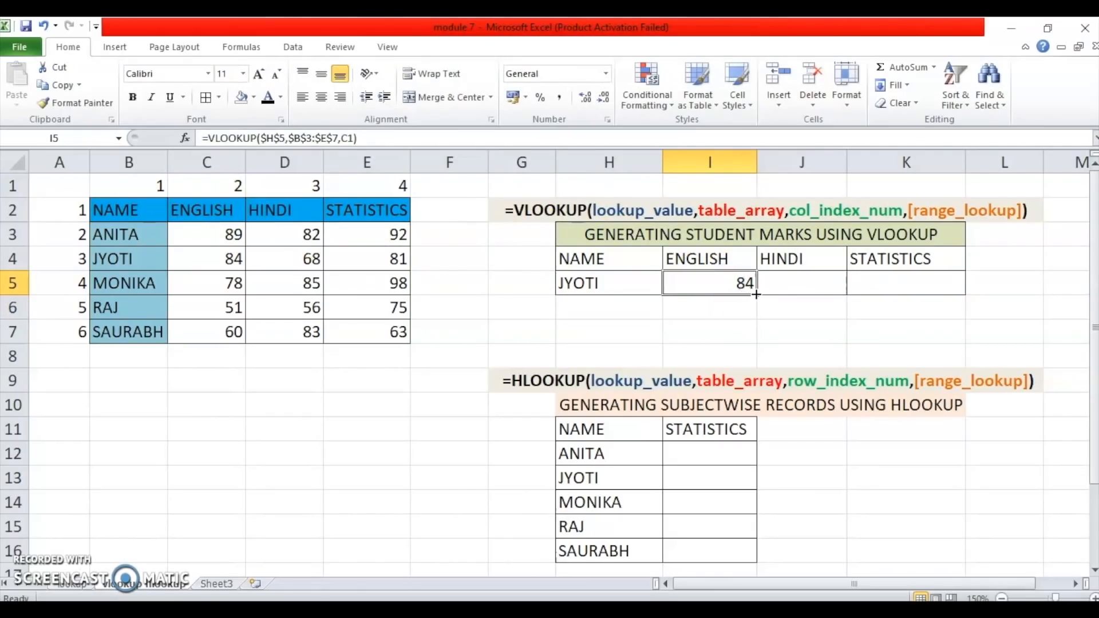
drag(755, 294, 935, 291)
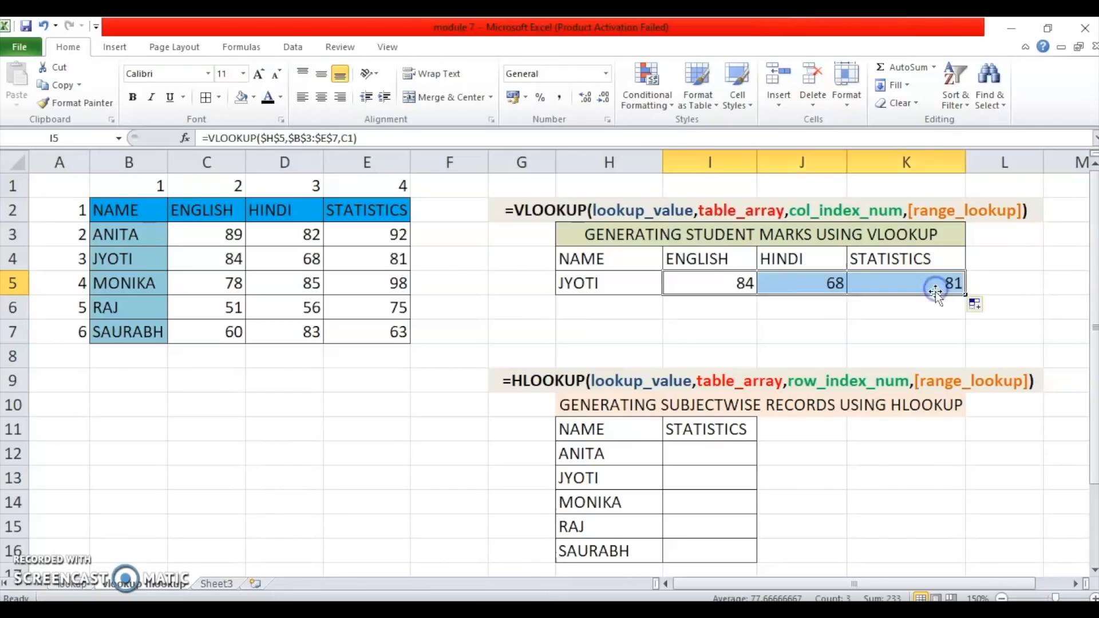
click(840, 324)
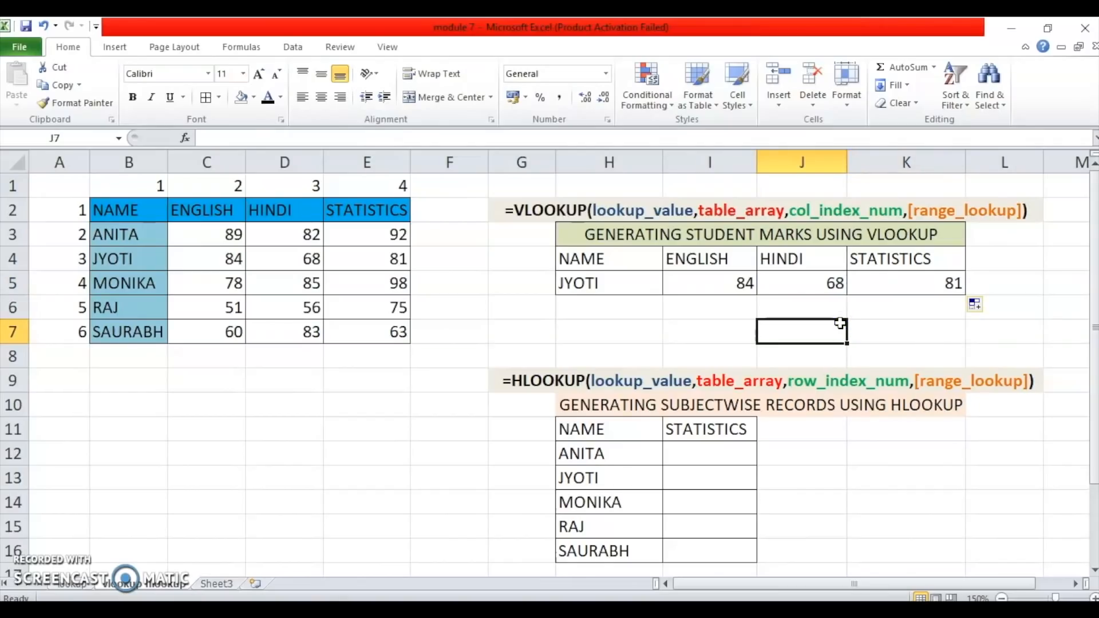
Test the VLOOKUP formulas by choosing the last student from the name list in H5.
click(622, 279)
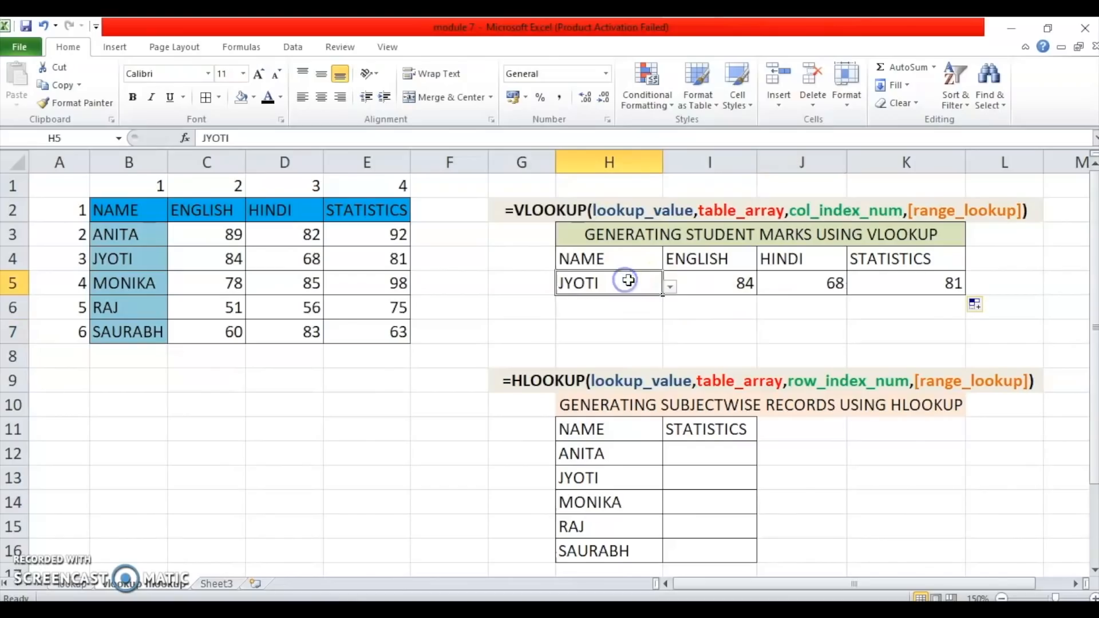
click(670, 287)
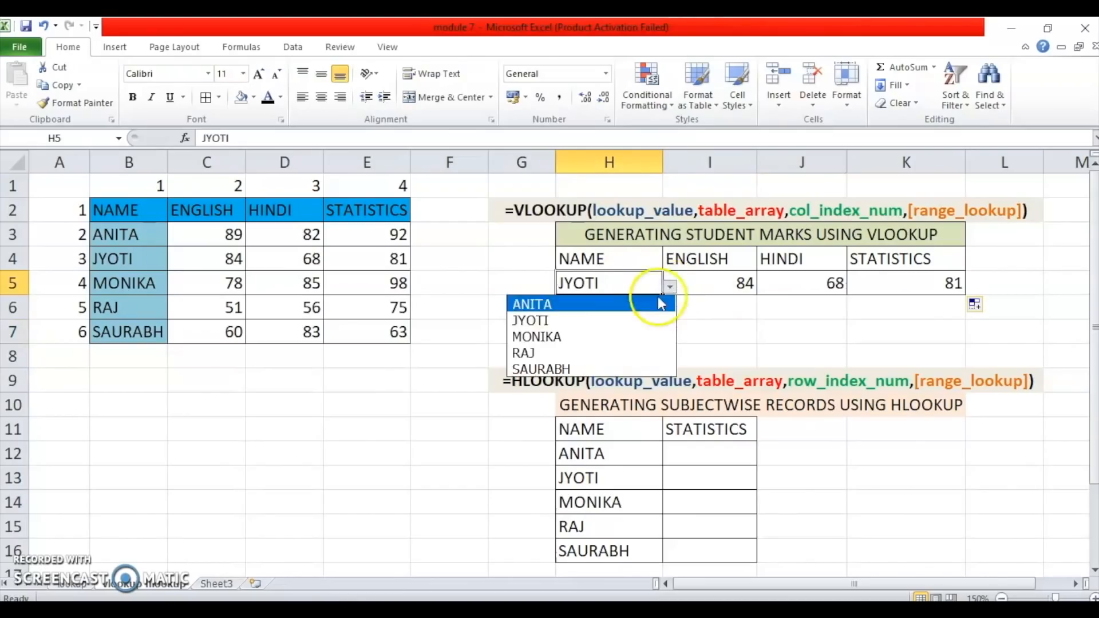
click(602, 364)
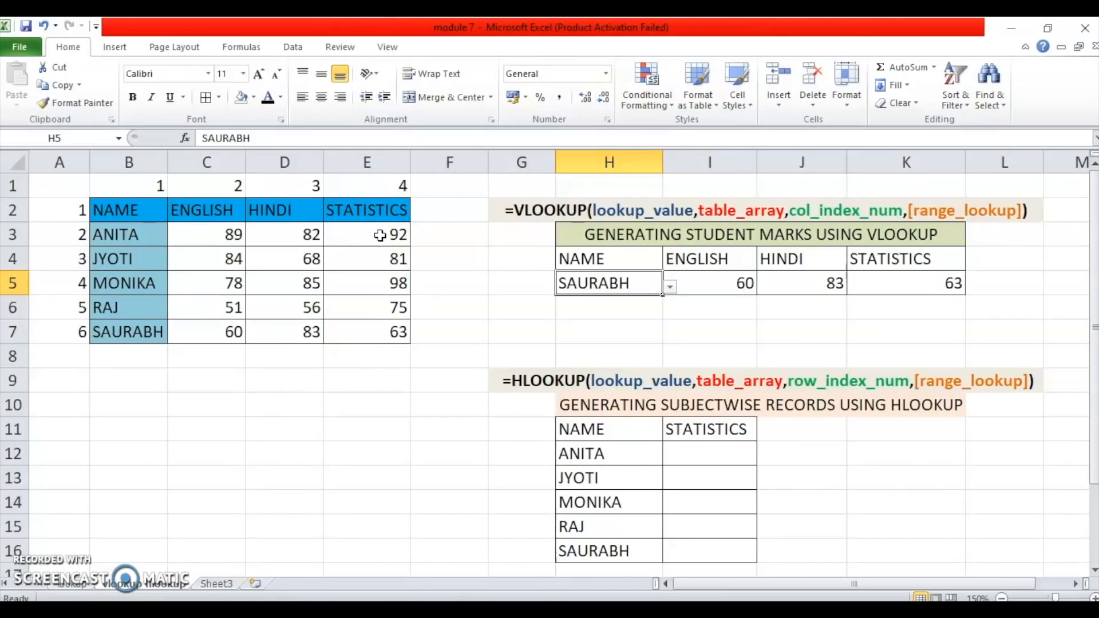
Examine the HLOOKUP syntax in row 9, the lookup value in I11 and the table array C2:E7.
click(524, 380)
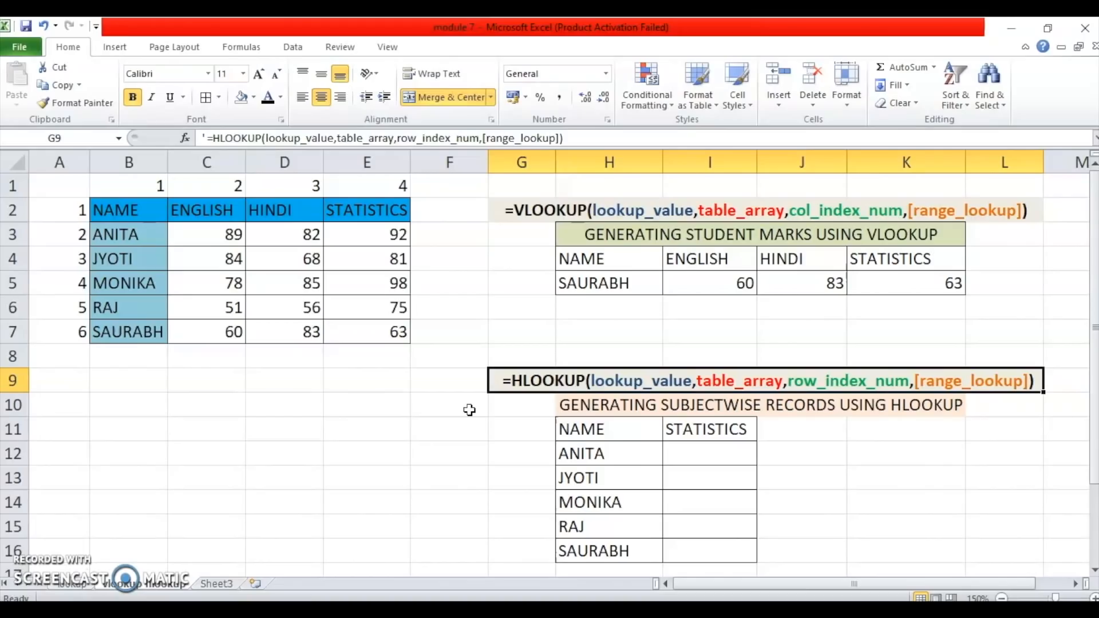
click(707, 429)
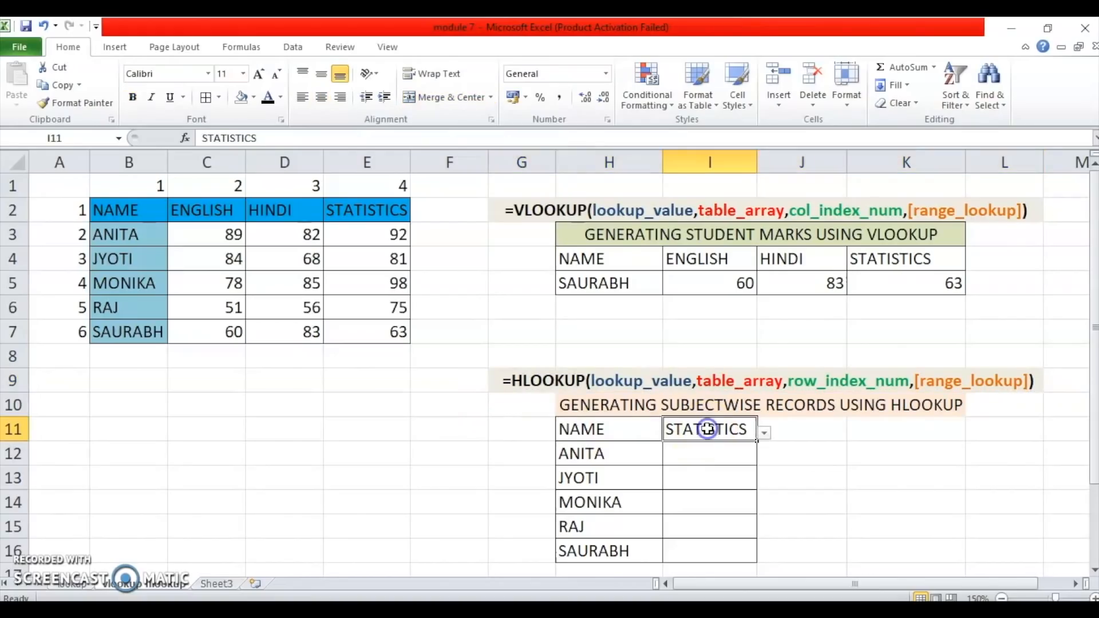
click(628, 386)
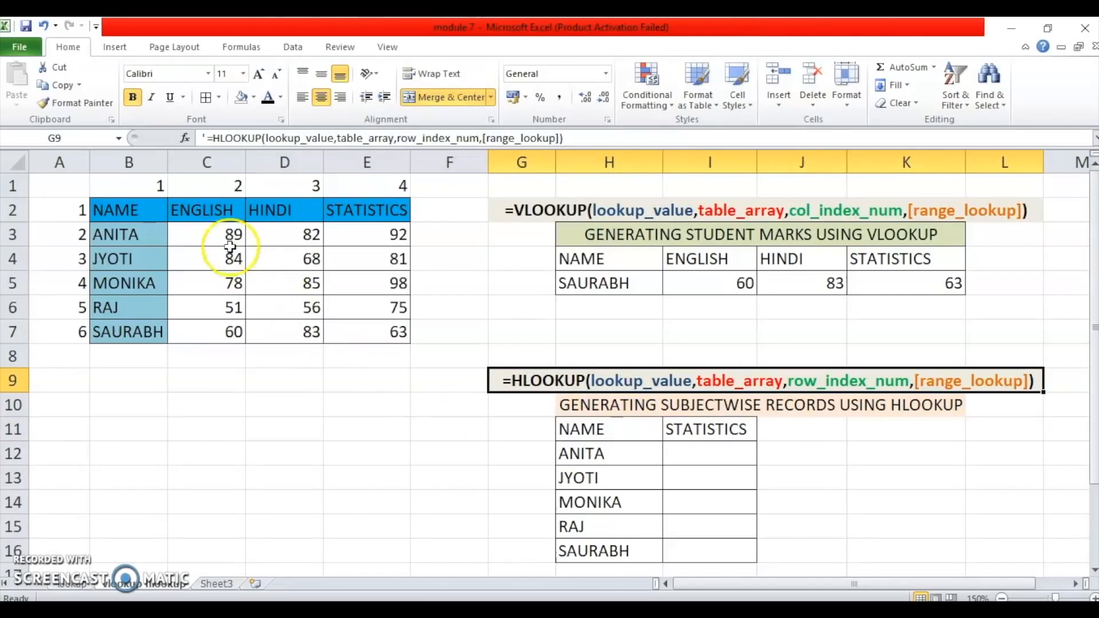
drag(211, 207, 369, 327)
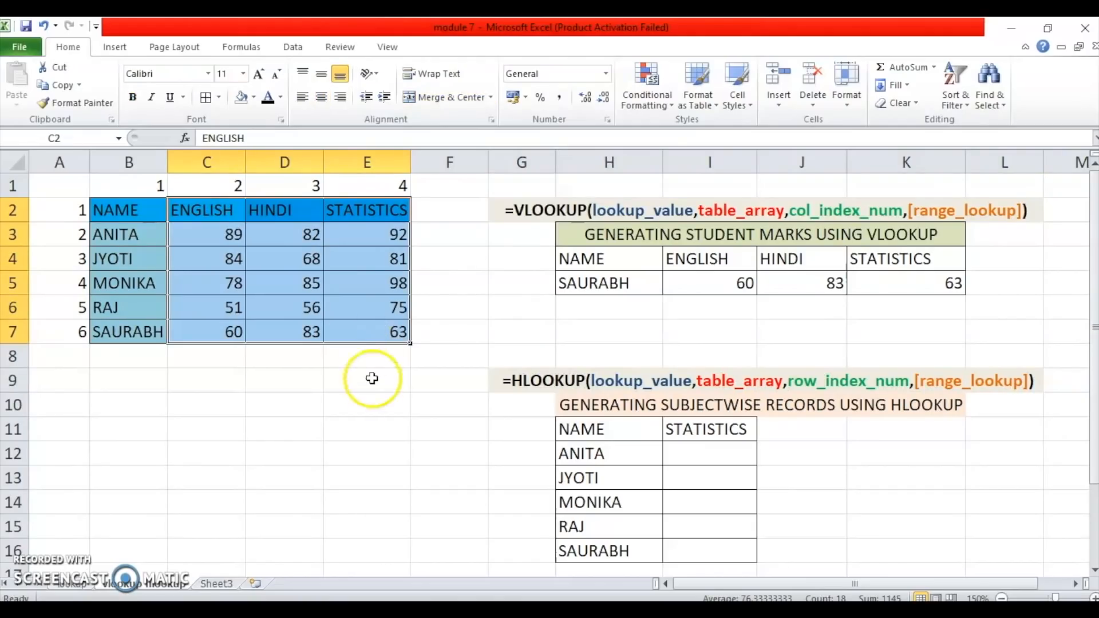
click(372, 386)
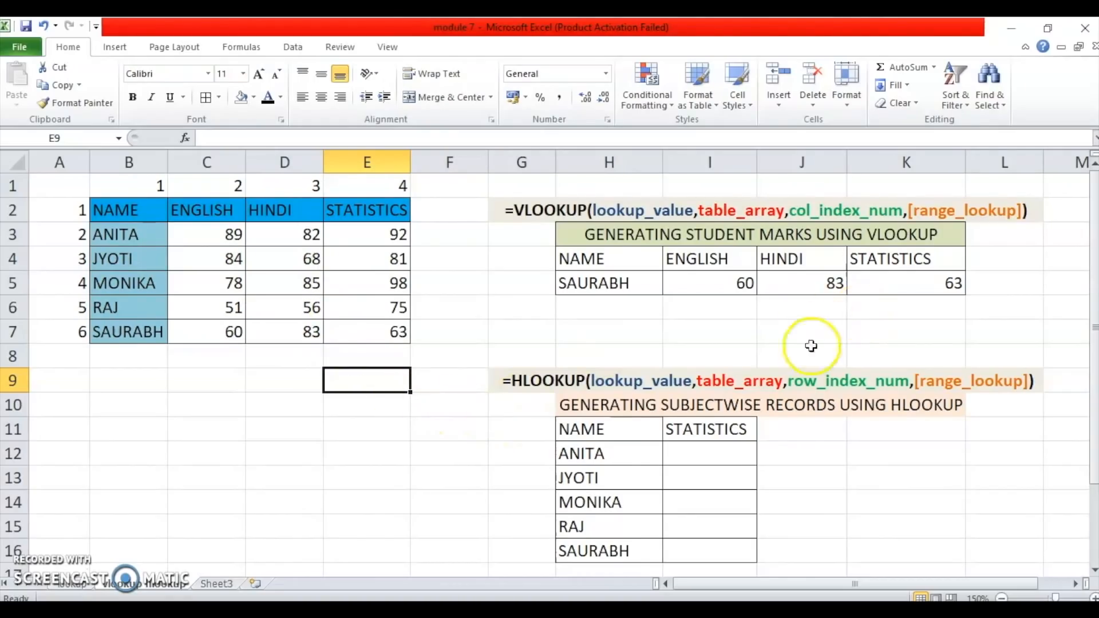
Add FALSE as the range lookup argument in I5, making it =VLOOKUP($H$5,$B$3:$E$7,C1,FALSE).
click(737, 451)
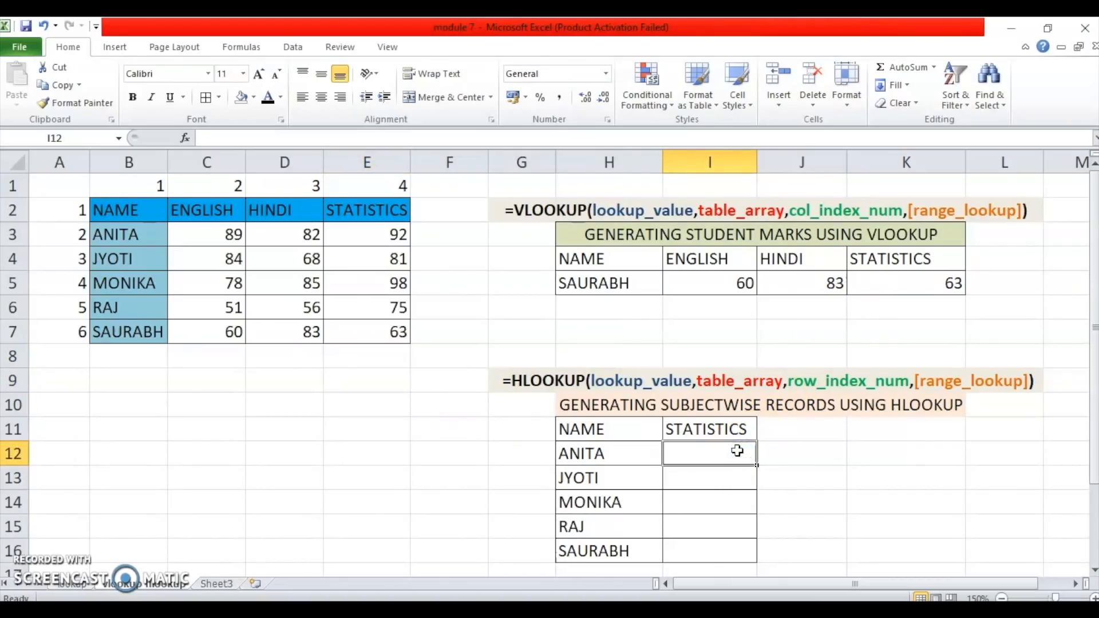
click(720, 280)
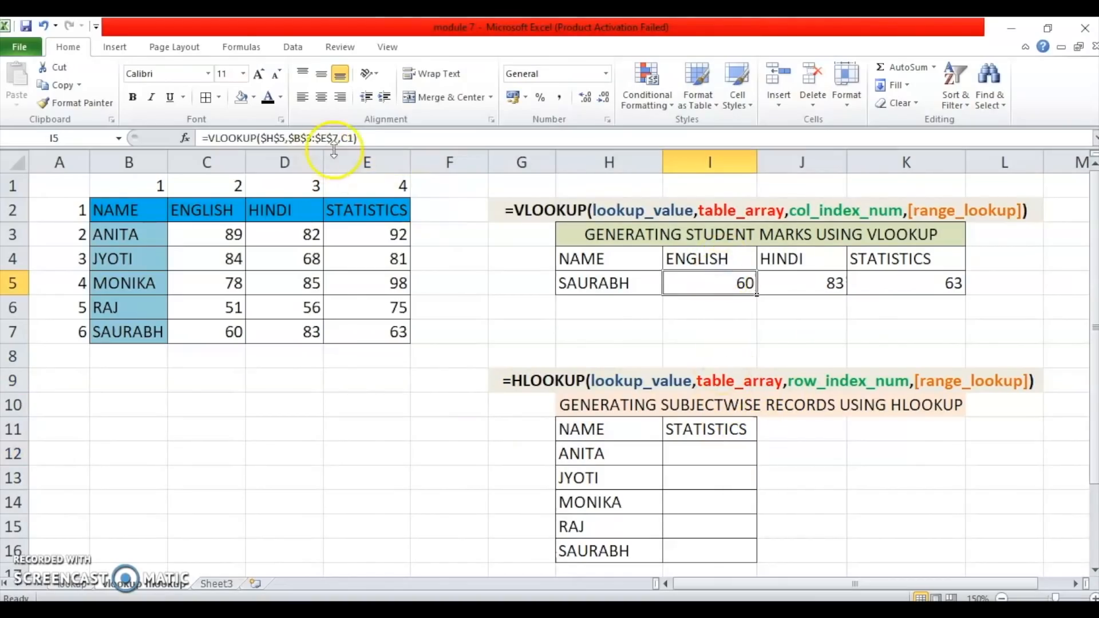
click(351, 139)
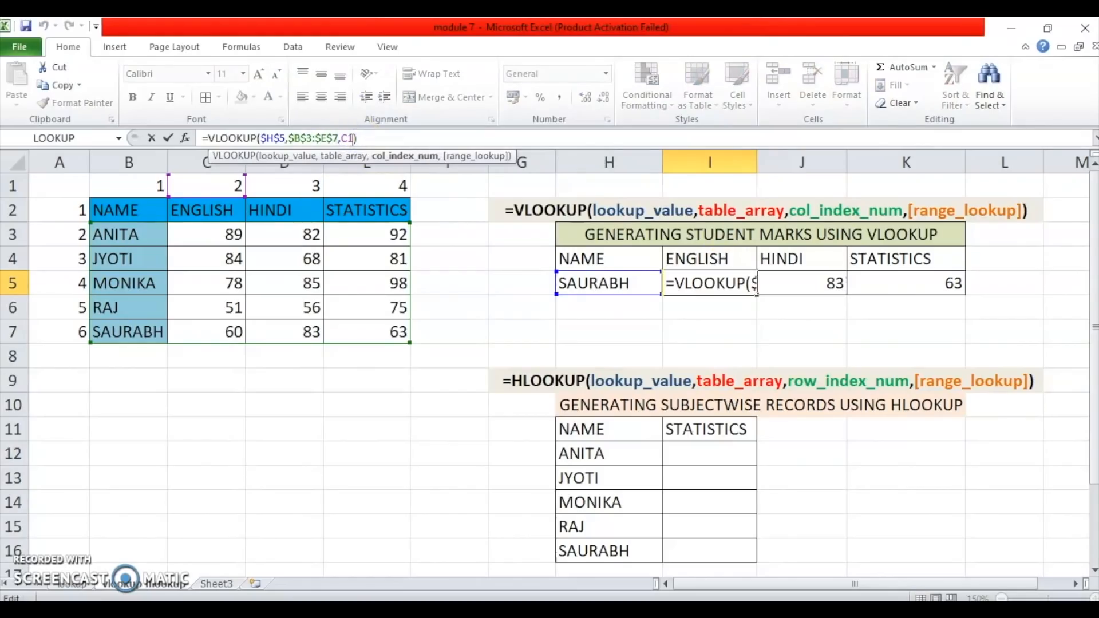
text(,FA)
key(Tab)
key(Return)
Fill the exact-match VLOOKUP formula from I5 across to the Hindi and Statistics cells J5:K5.
click(735, 289)
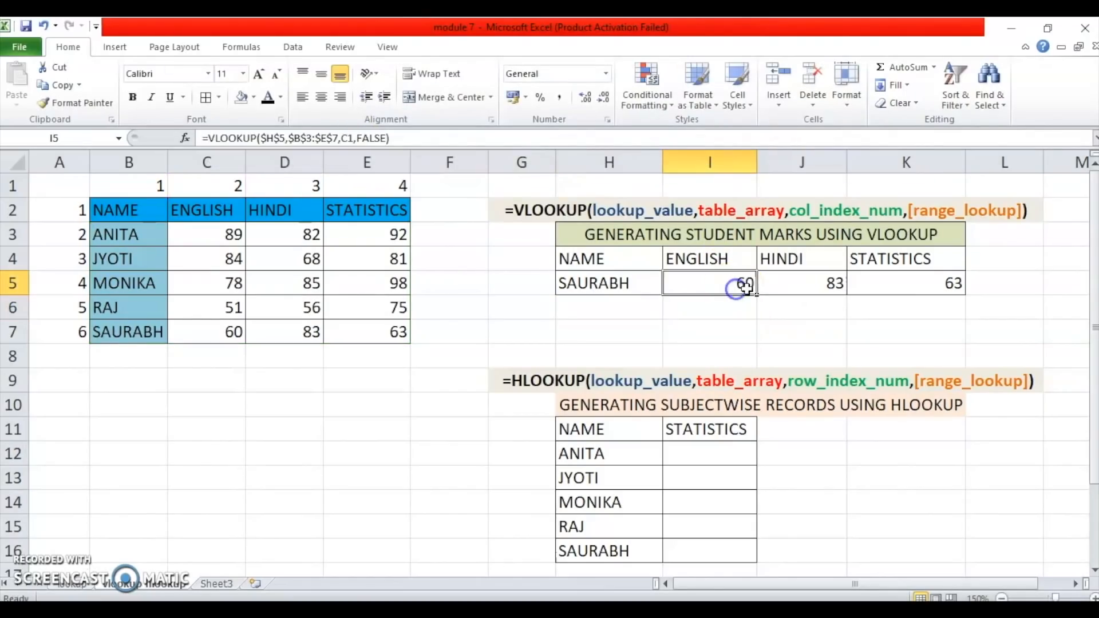
drag(758, 295, 947, 300)
click(905, 318)
Start an HLOOKUP formula in I12 with the subject cell as an absolute lookup value, =HLOOKUP($I$11,.
click(694, 449)
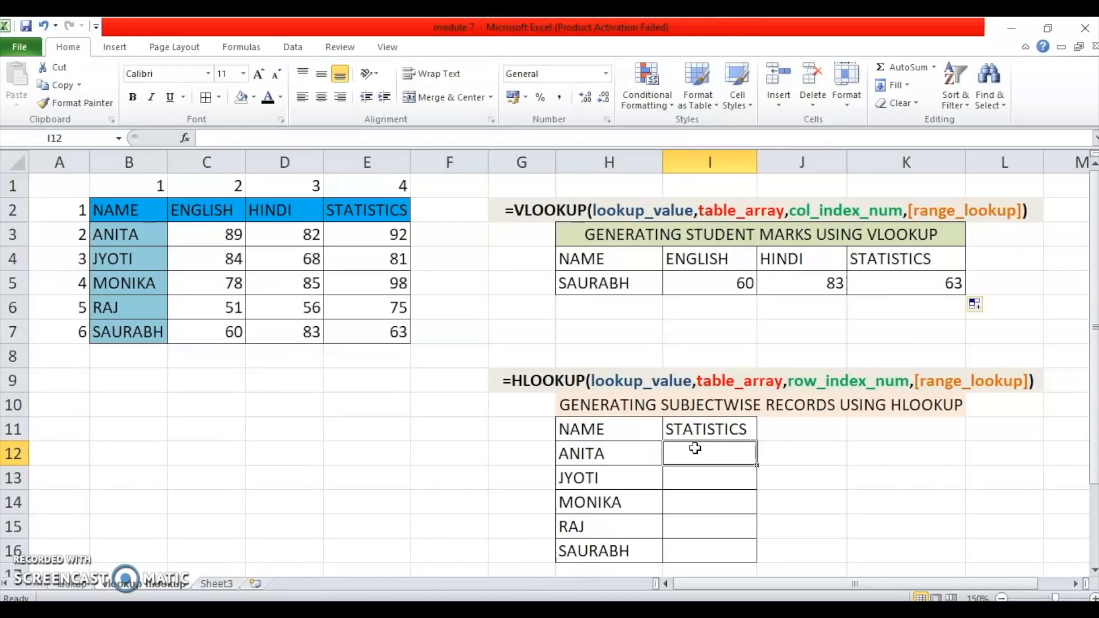
text(=)
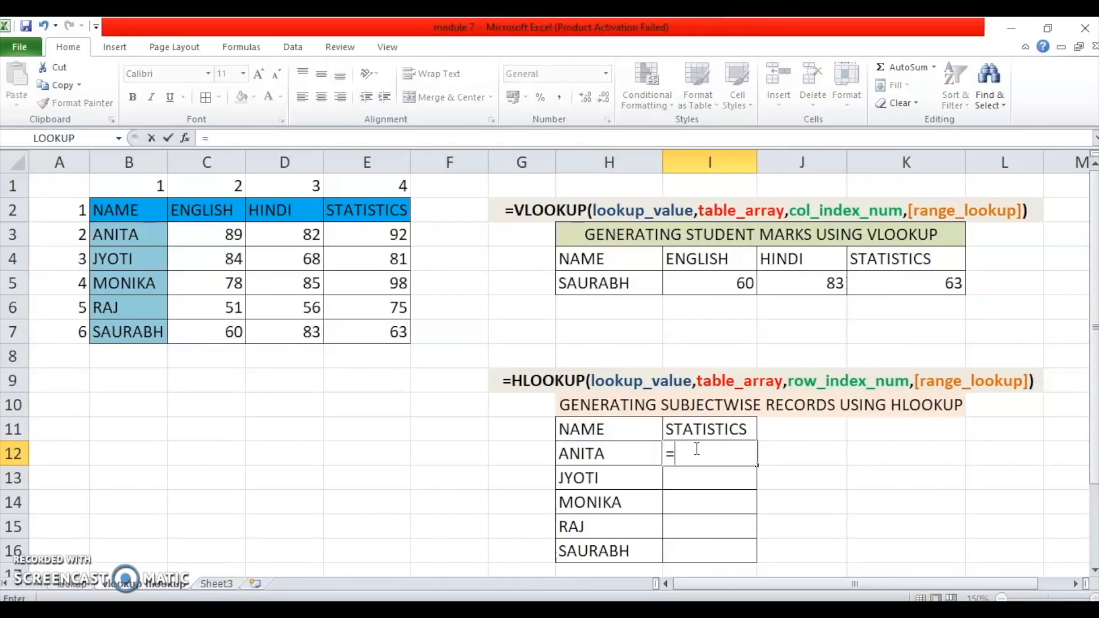
text(HLOOKUP()
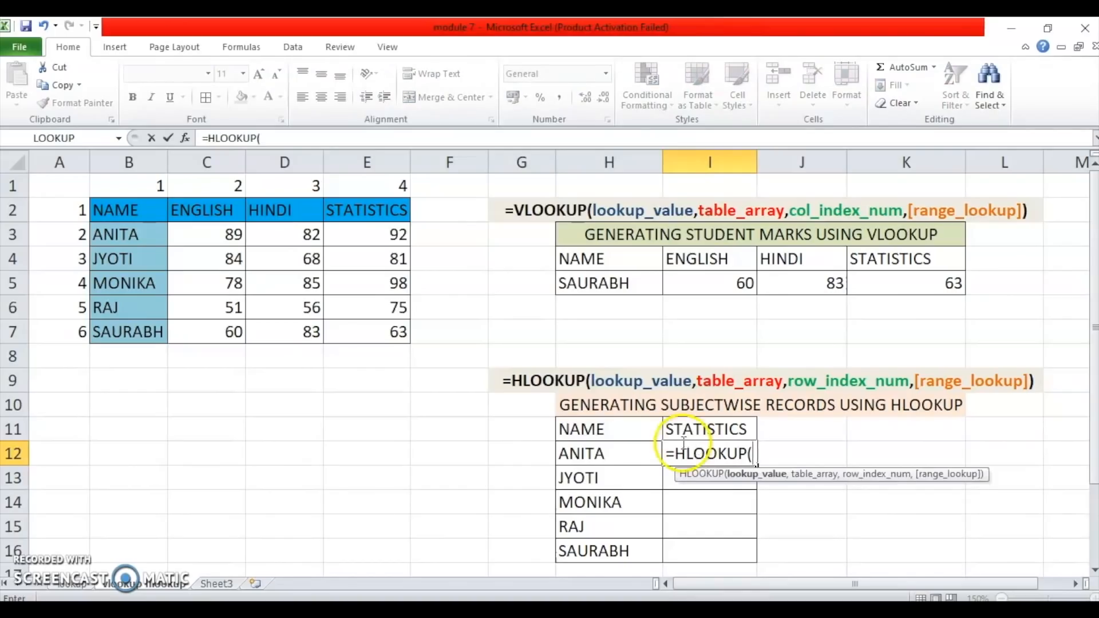
click(720, 429)
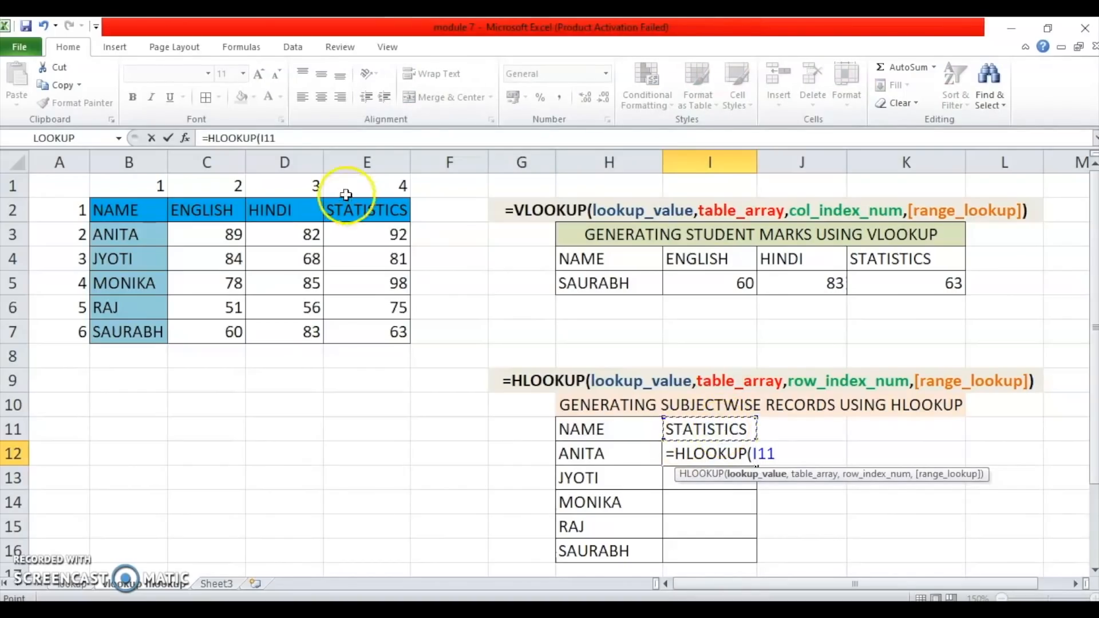
click(261, 140)
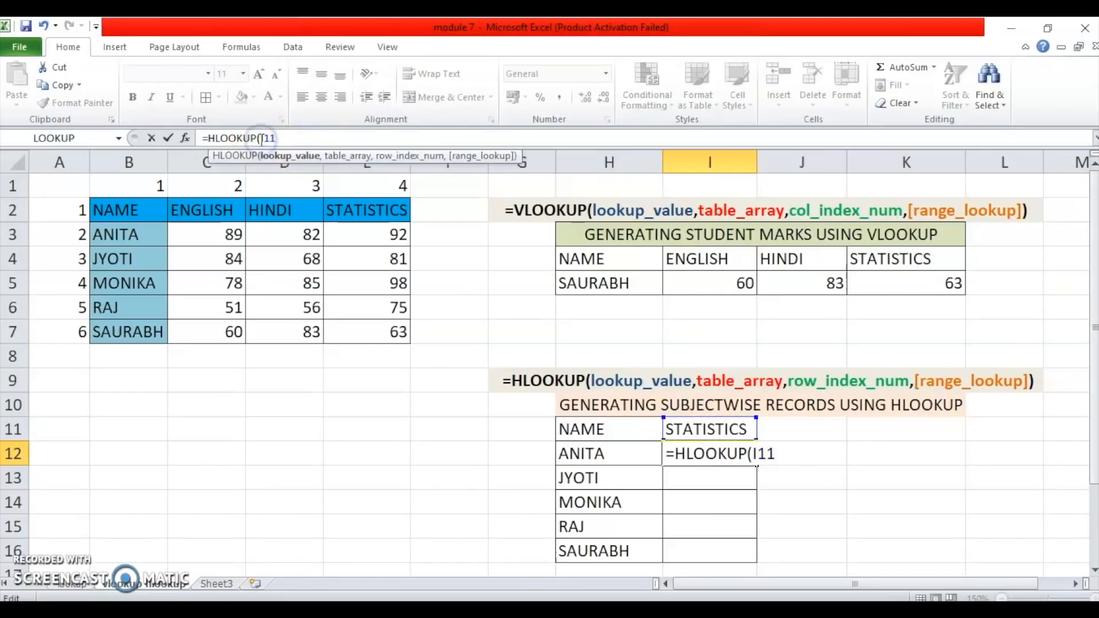
text($)
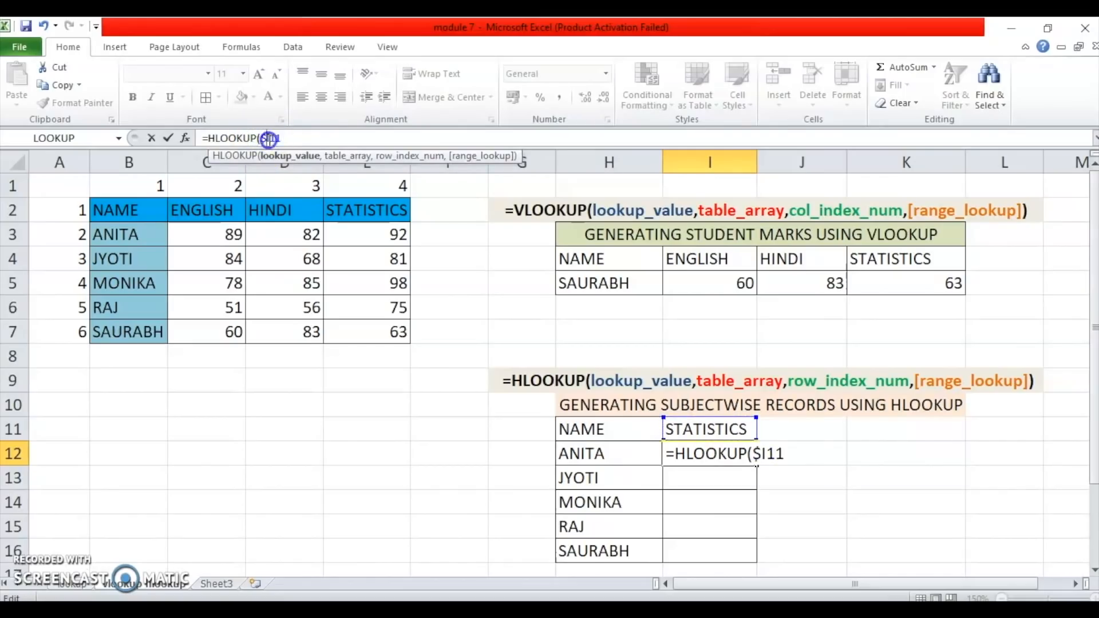
click(270, 140)
text($)
click(304, 137)
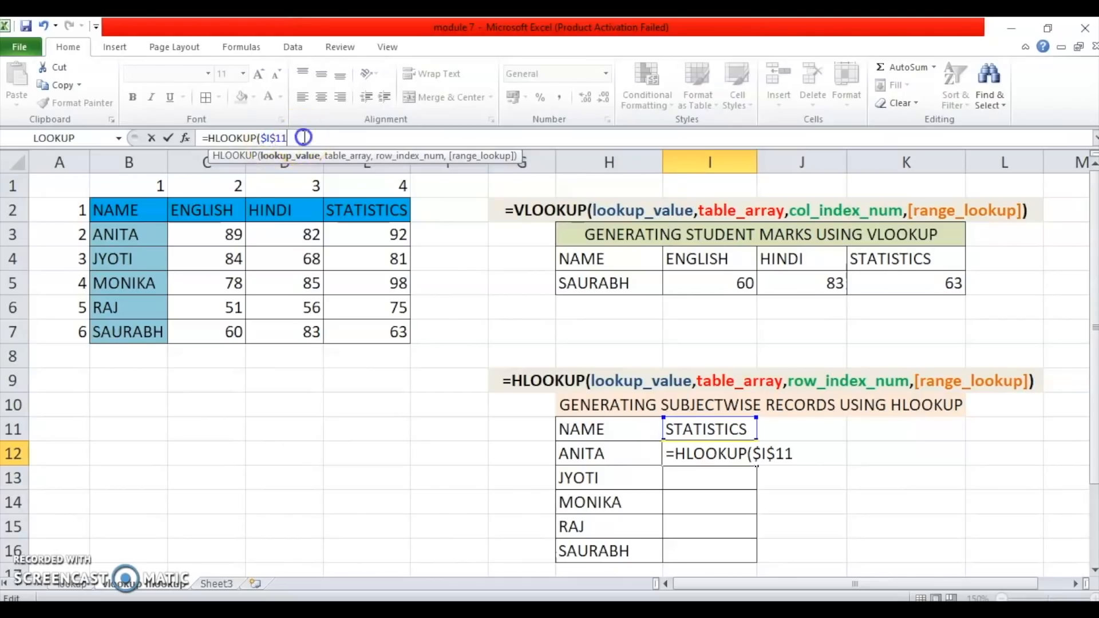
text(,)
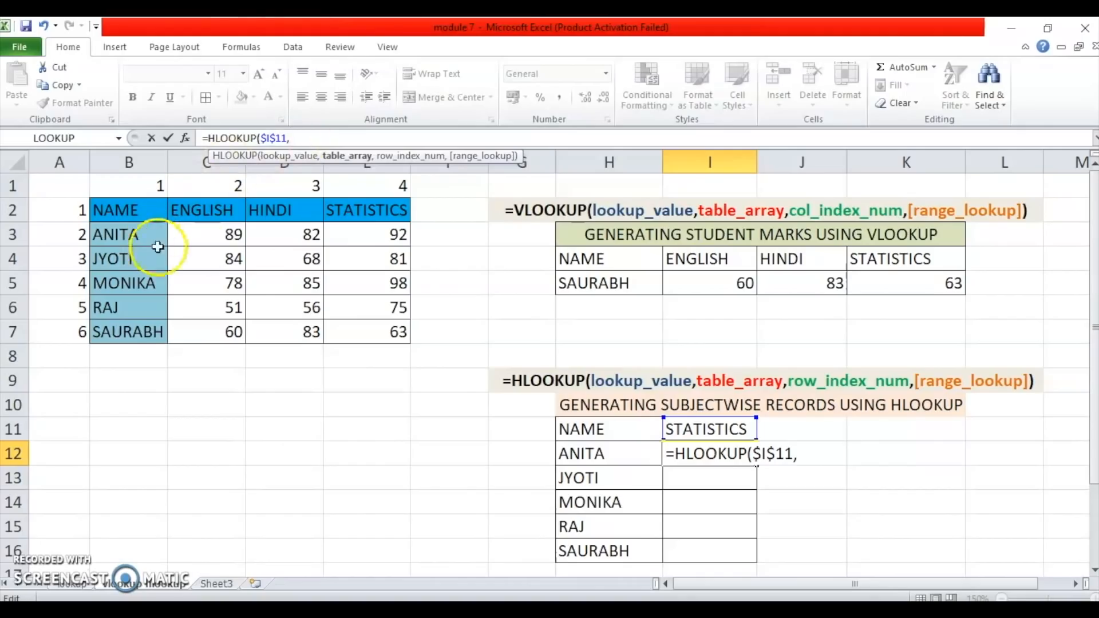
Add the marks range including subject headers as the absolute table array $C$2:$E$7 in the I12 formula.
drag(215, 208, 343, 337)
click(292, 139)
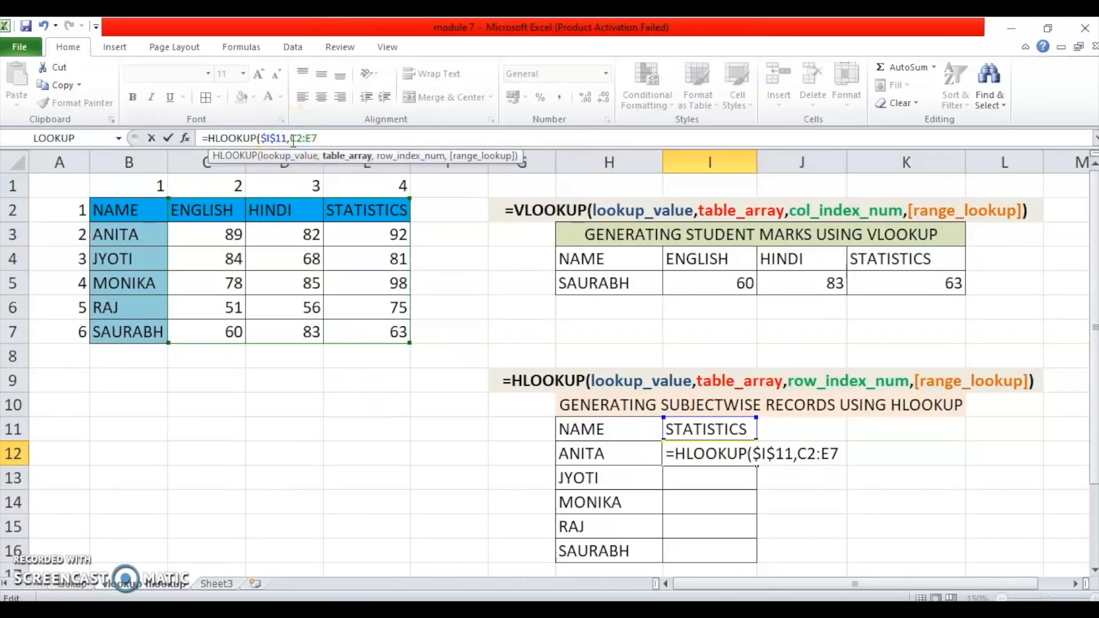
text($)
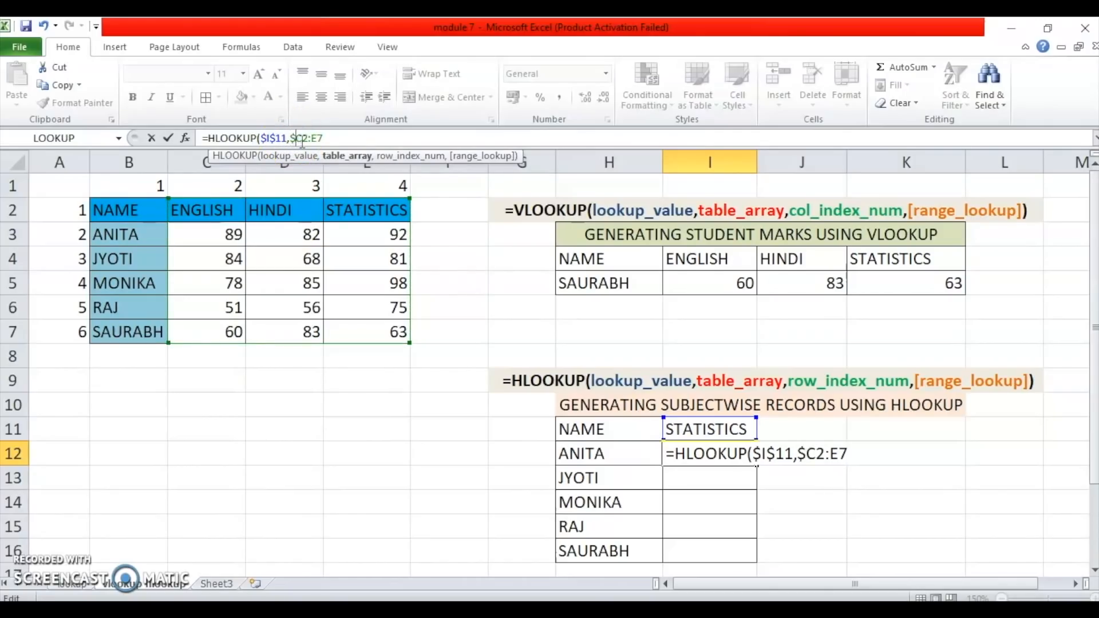
click(302, 140)
text($)
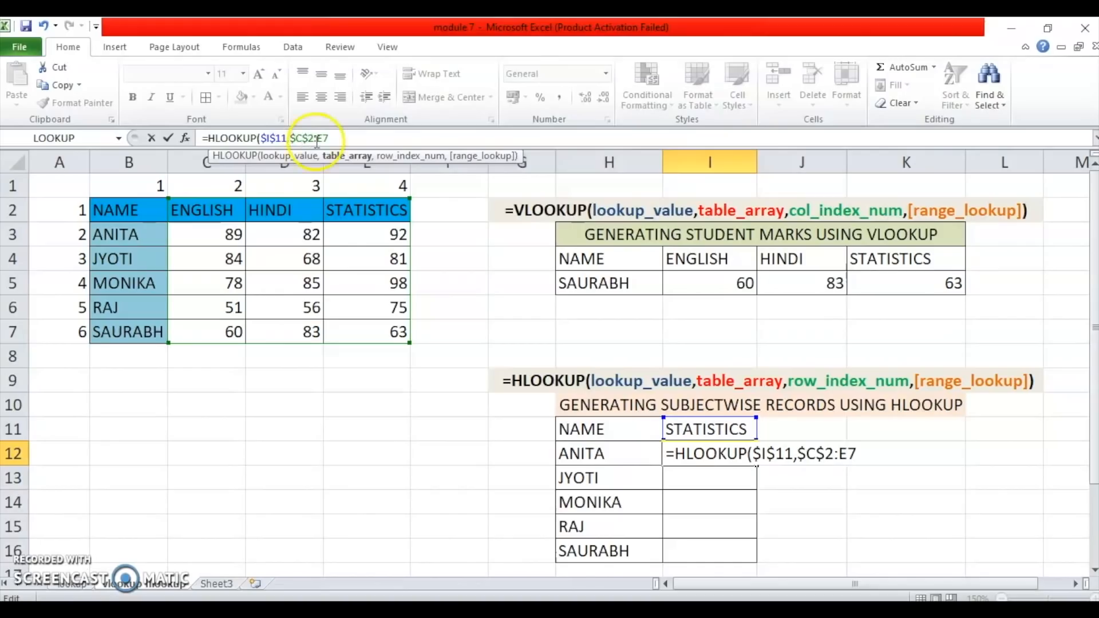
click(321, 139)
text($)
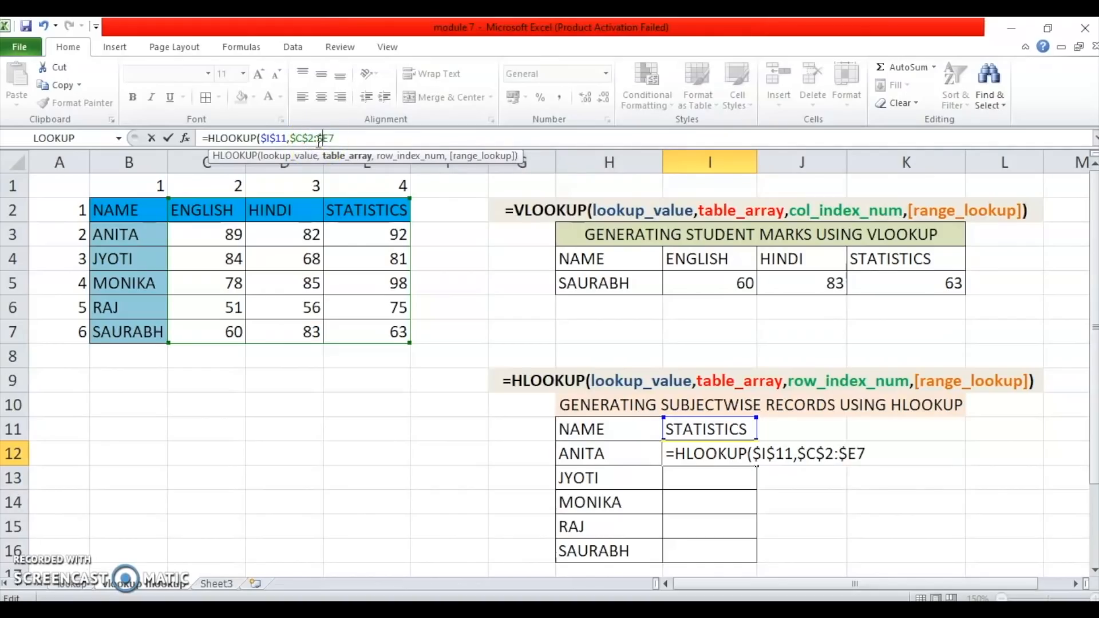
click(330, 139)
text($)
click(350, 140)
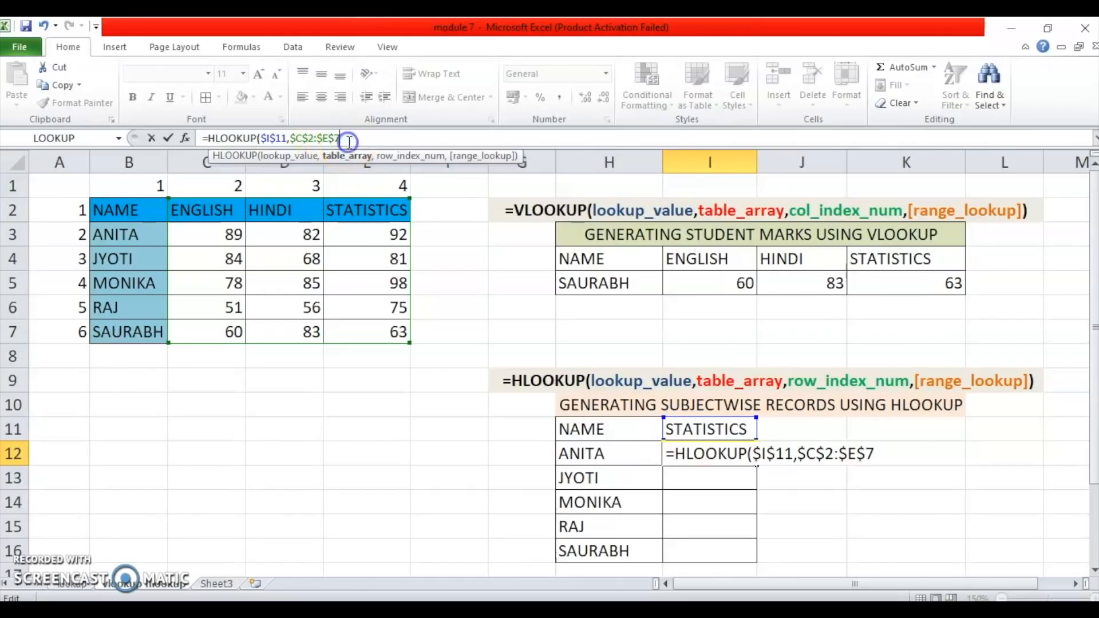
text(,)
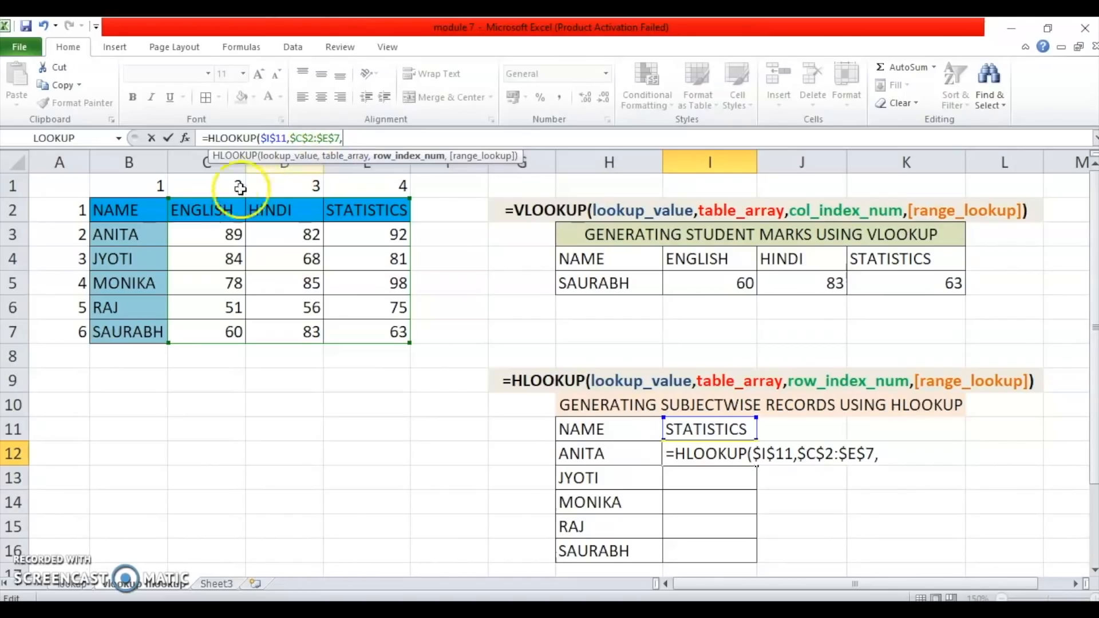
Complete the I12 formula with row index A3 and exact match, making it =HLOOKUP($I$11,$C$2:$E$7,A3,FALSE).
click(60, 234)
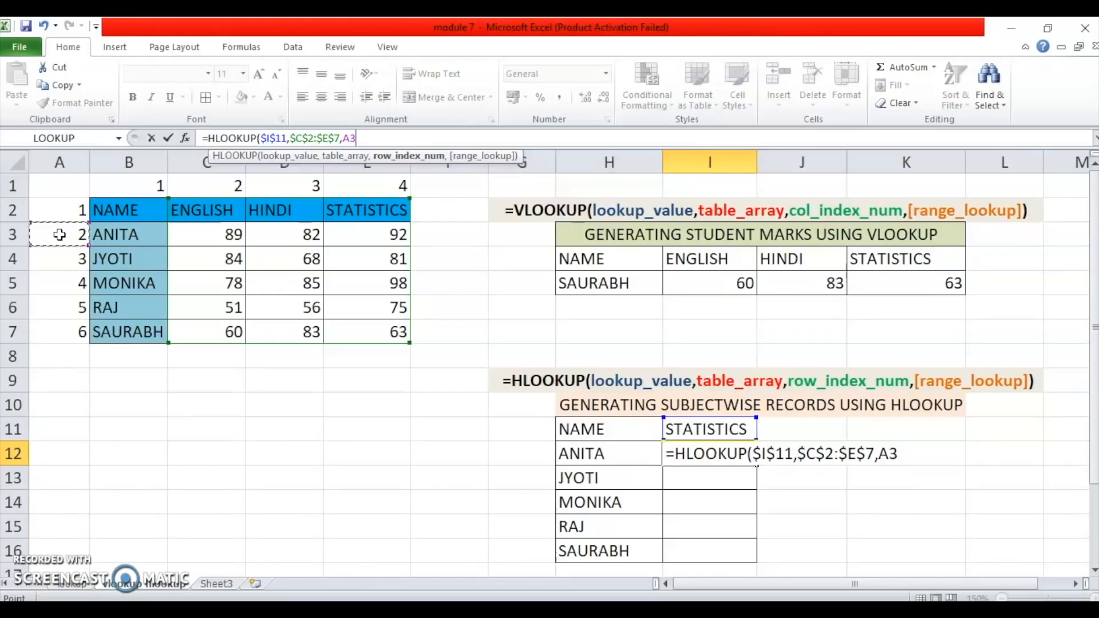
text(,FA)
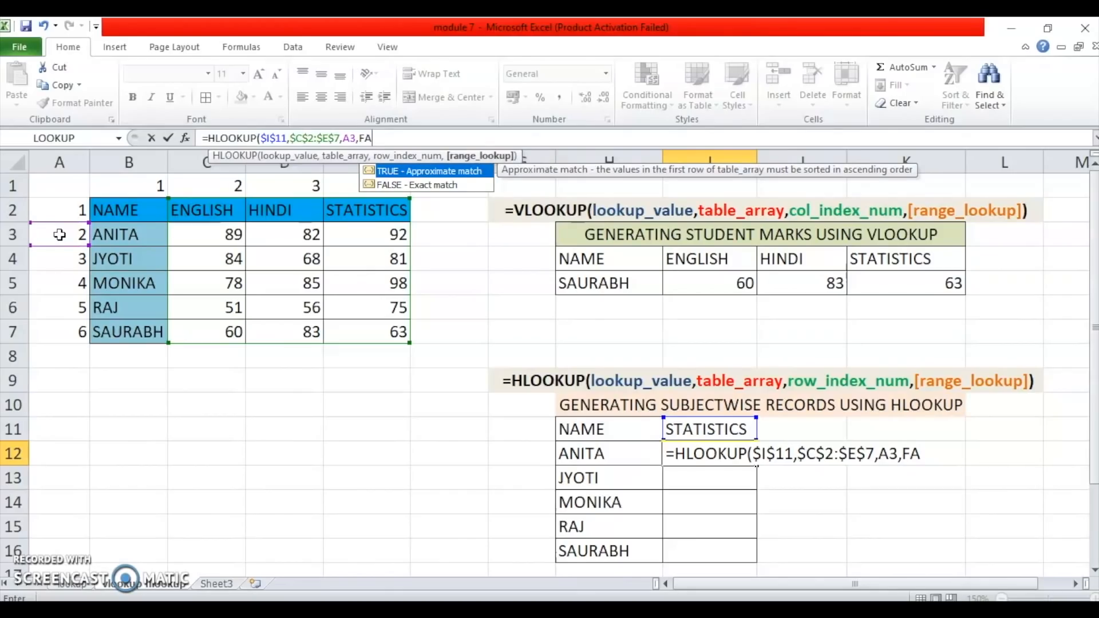
text(LSE))
key(Return)
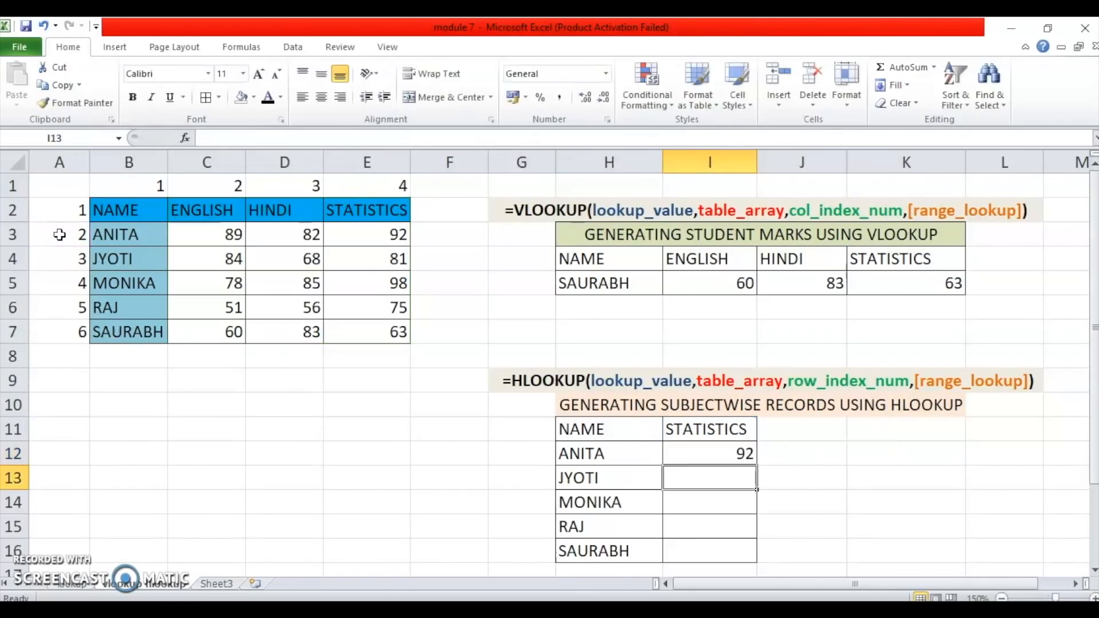
Fill the HLOOKUP formula from I12 down to the remaining students' cells I13:I16.
click(717, 450)
drag(756, 465, 755, 569)
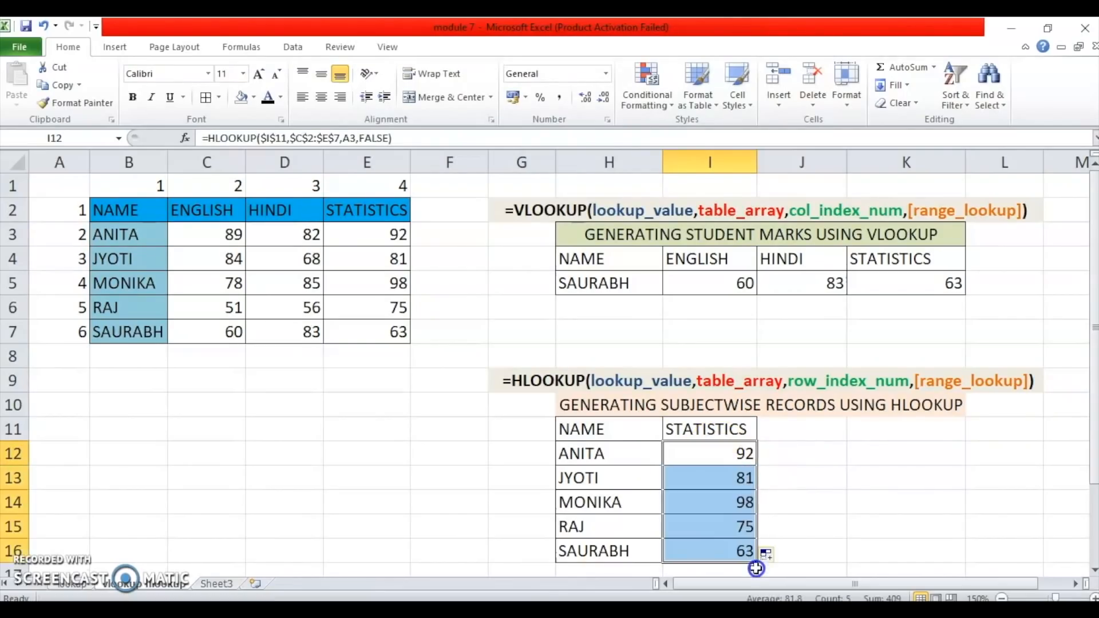
click(866, 486)
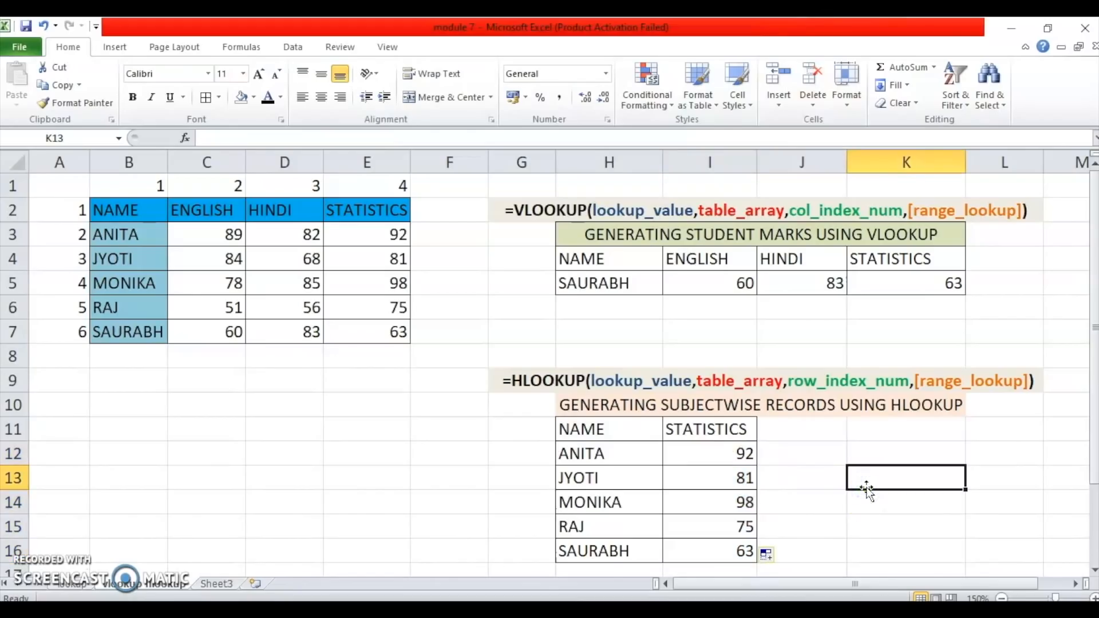
Test the HLOOKUP formulas by choosing HINDI and finally ENGLISH from the subject list in I11.
click(726, 429)
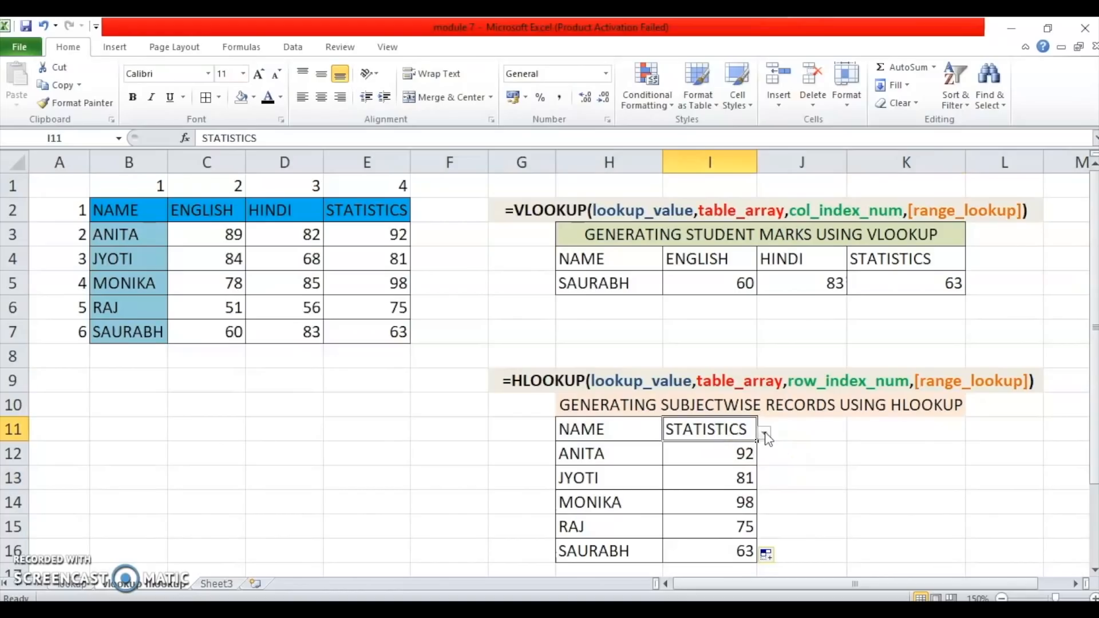
click(764, 432)
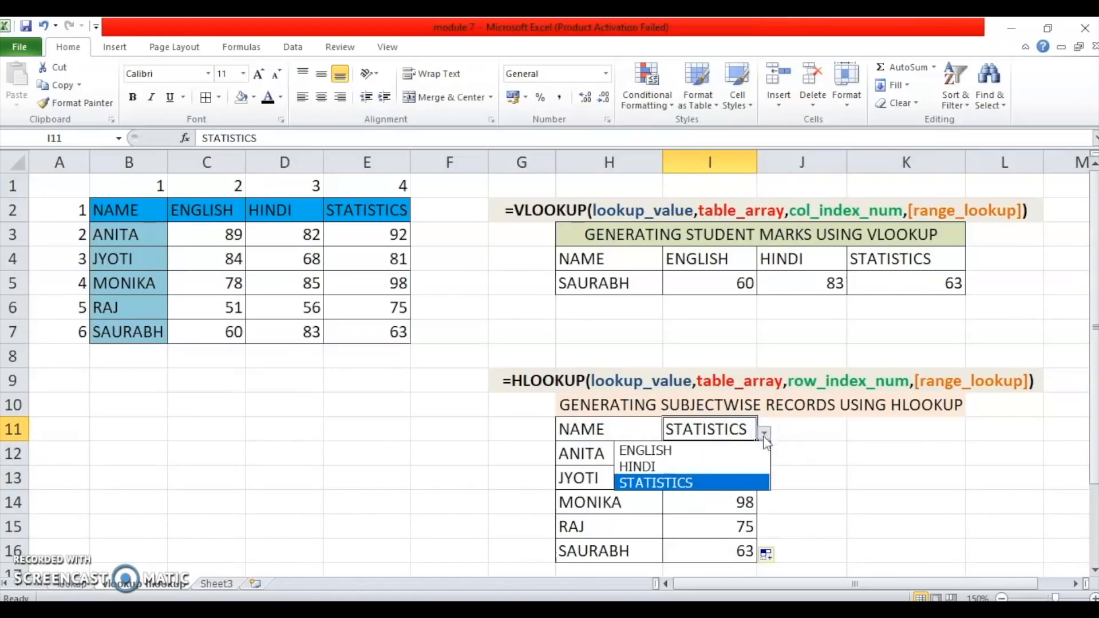
click(733, 468)
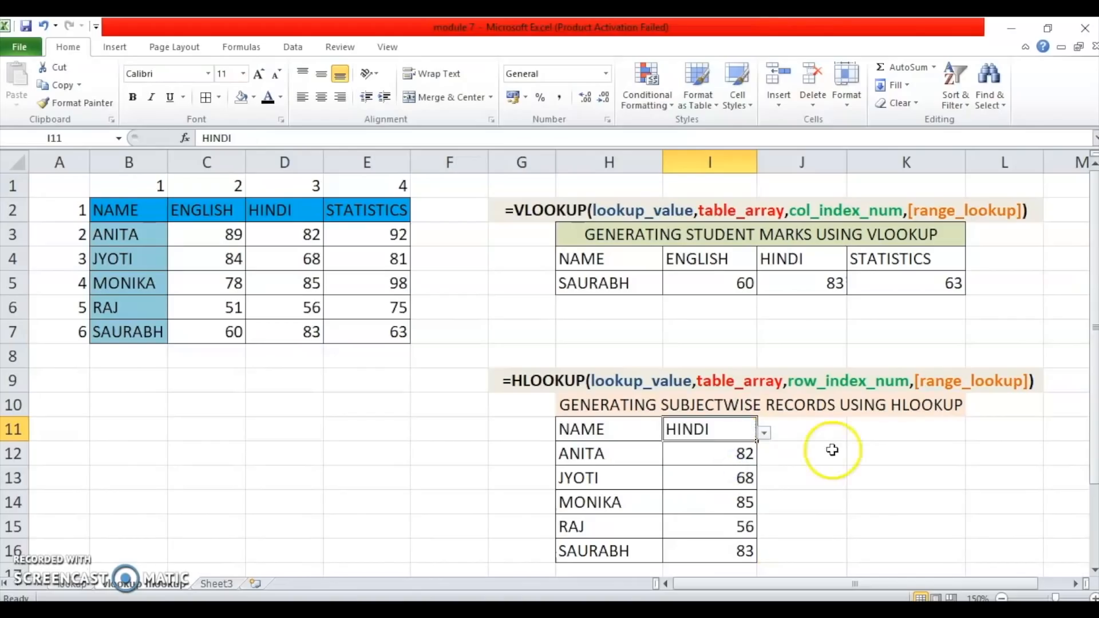
click(764, 433)
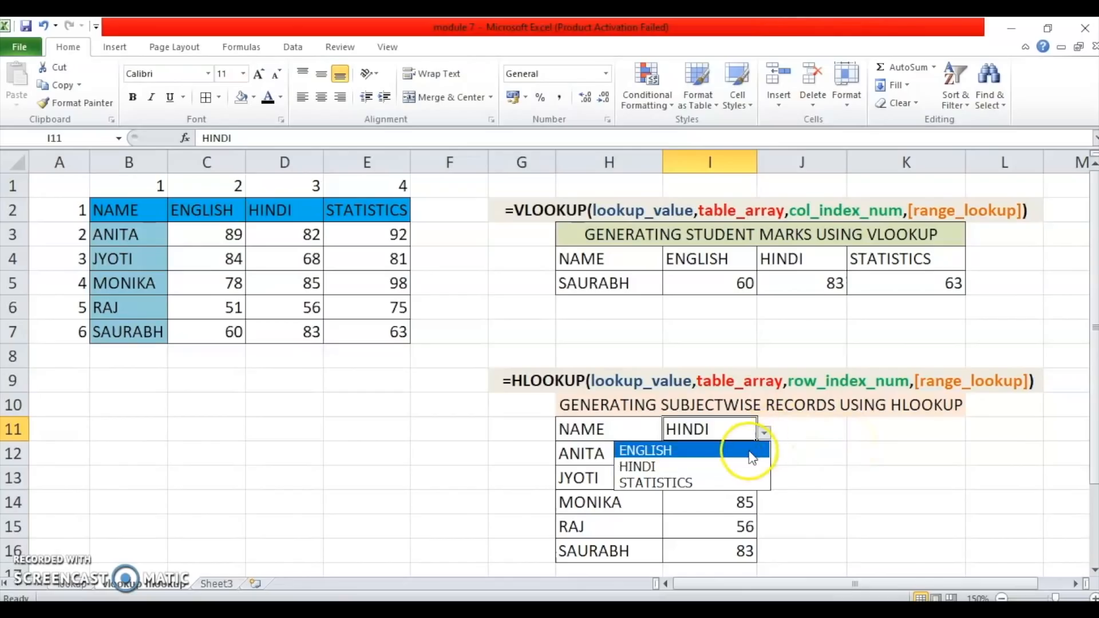
click(747, 449)
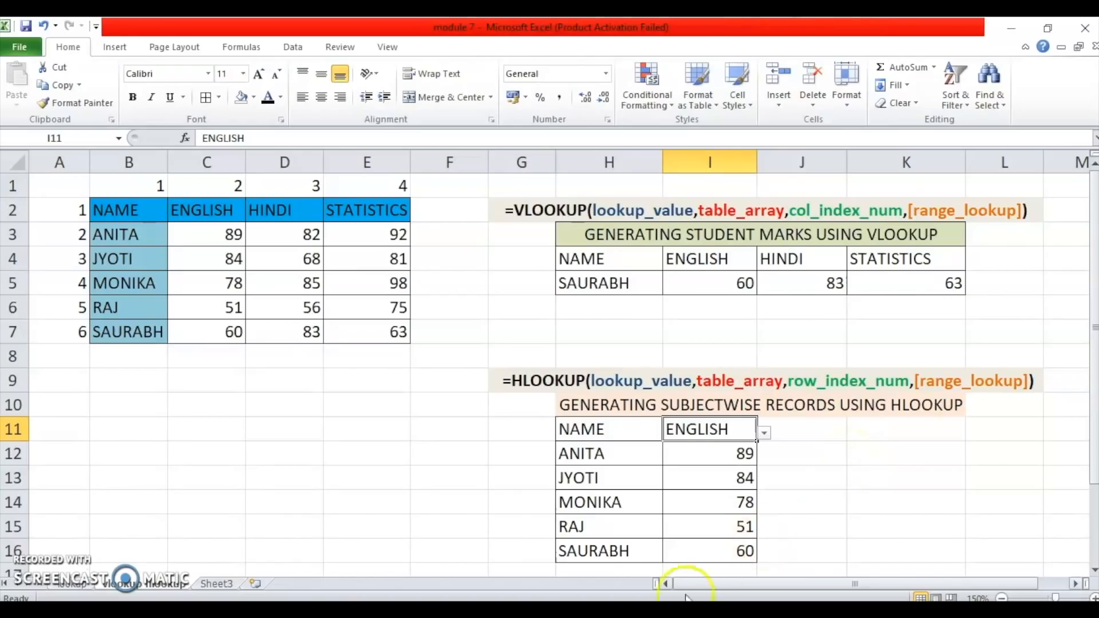
Switch to the MODULE 7- FUNCTIONS 4.pdf presentation in Adobe Reader.
mouse_move(612, 612)
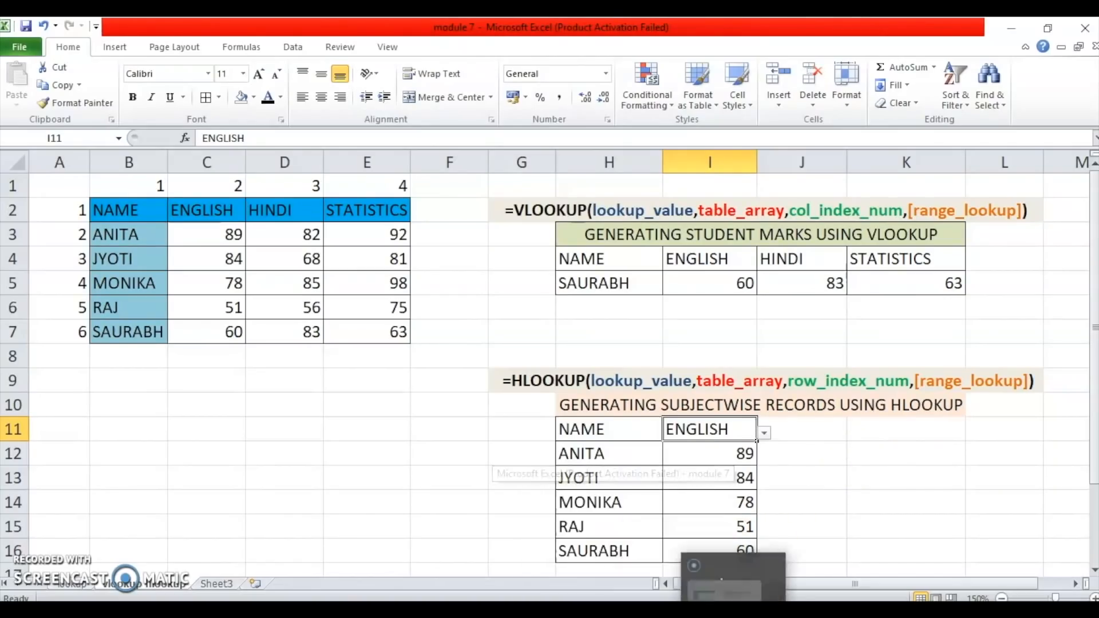
click(744, 611)
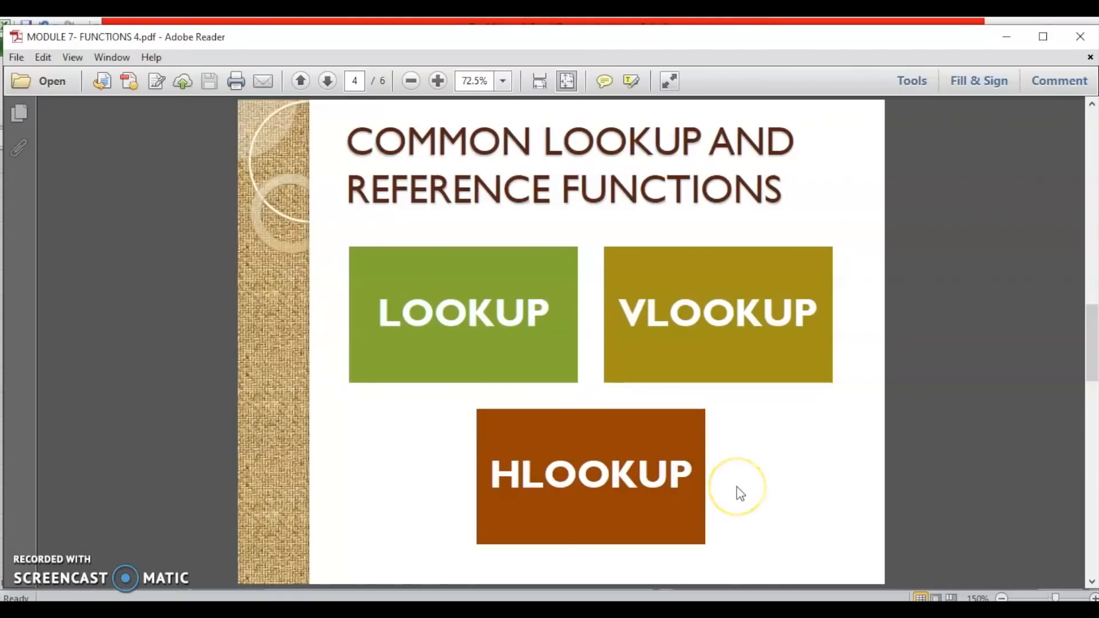